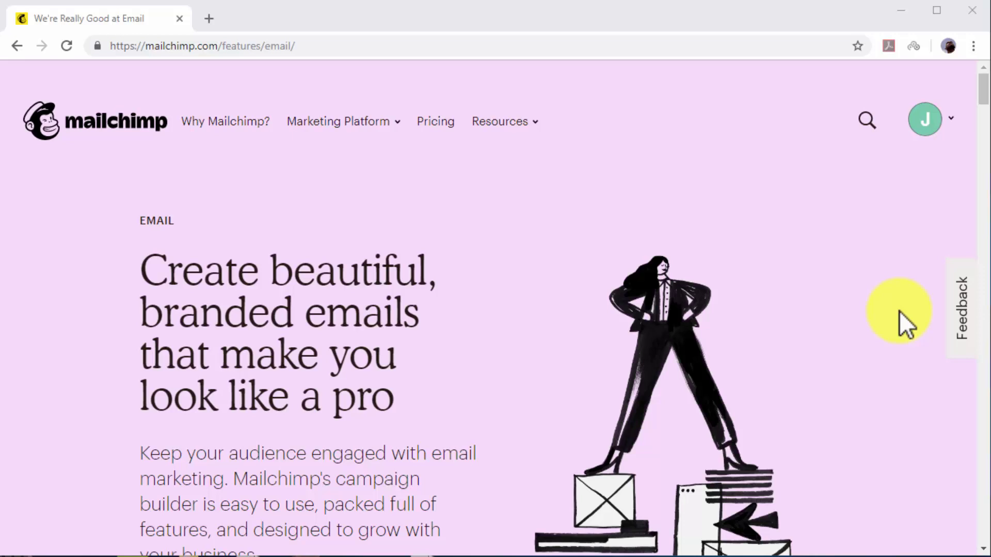
scroll(898, 310, down, 3)
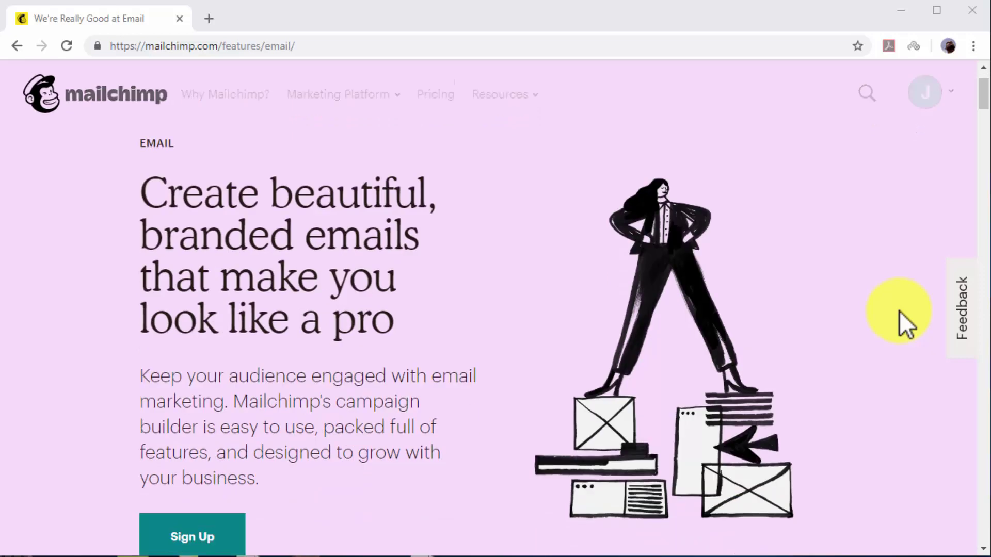
scroll(899, 310, down, 1)
scroll(899, 310, down, 1)
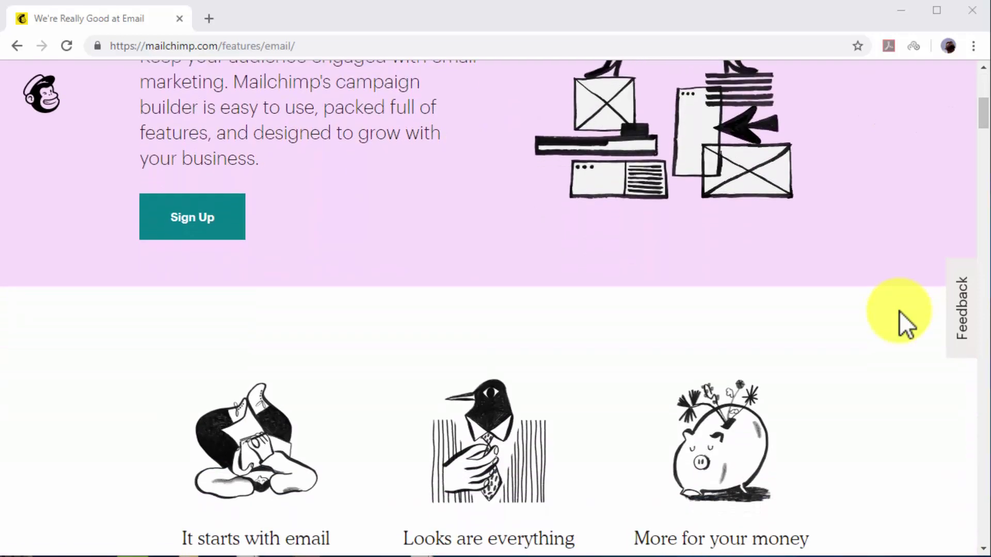
scroll(899, 310, down, 1)
scroll(898, 310, down, 1)
scroll(898, 311, down, 1)
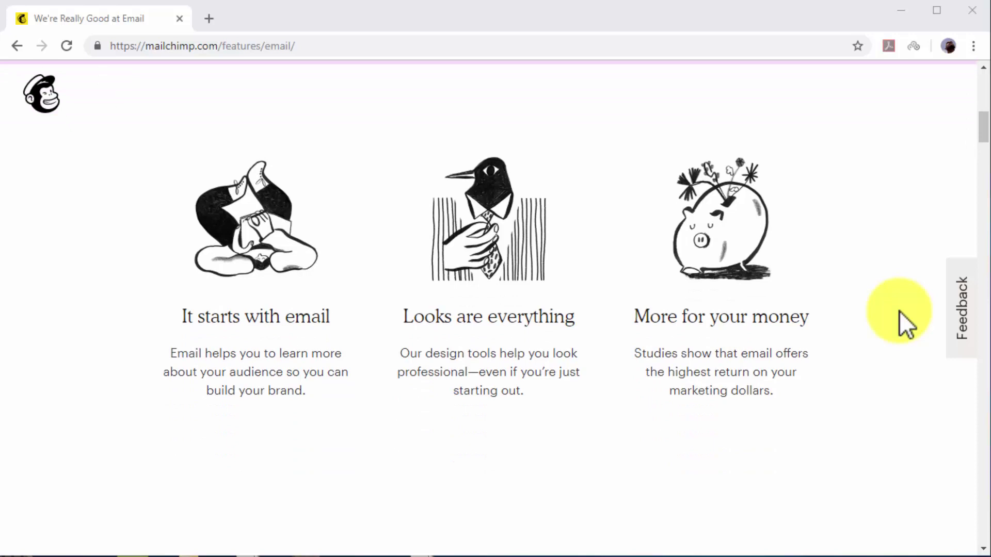
scroll(899, 310, down, 1)
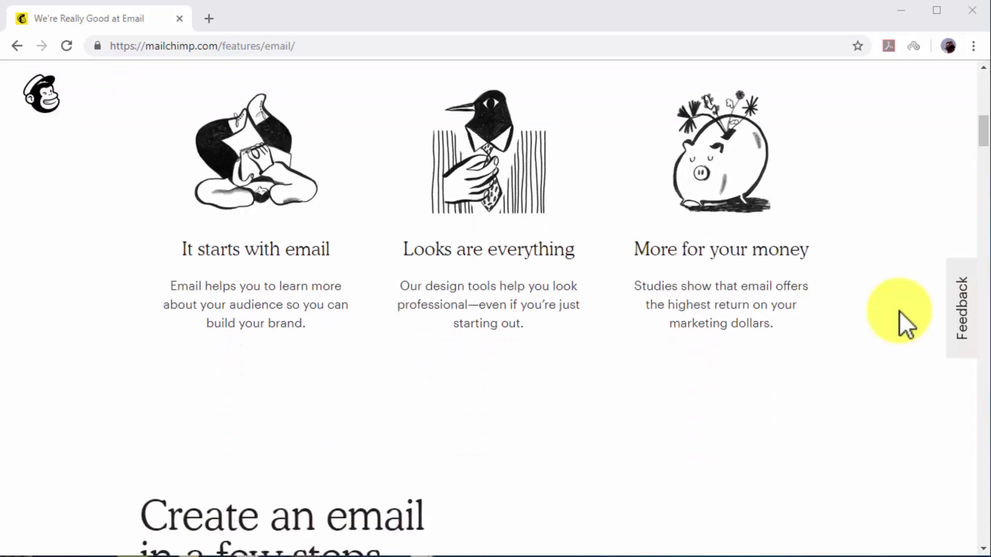
scroll(898, 310, down, 1)
scroll(899, 310, down, 1)
scroll(899, 311, down, 2)
scroll(899, 310, down, 1)
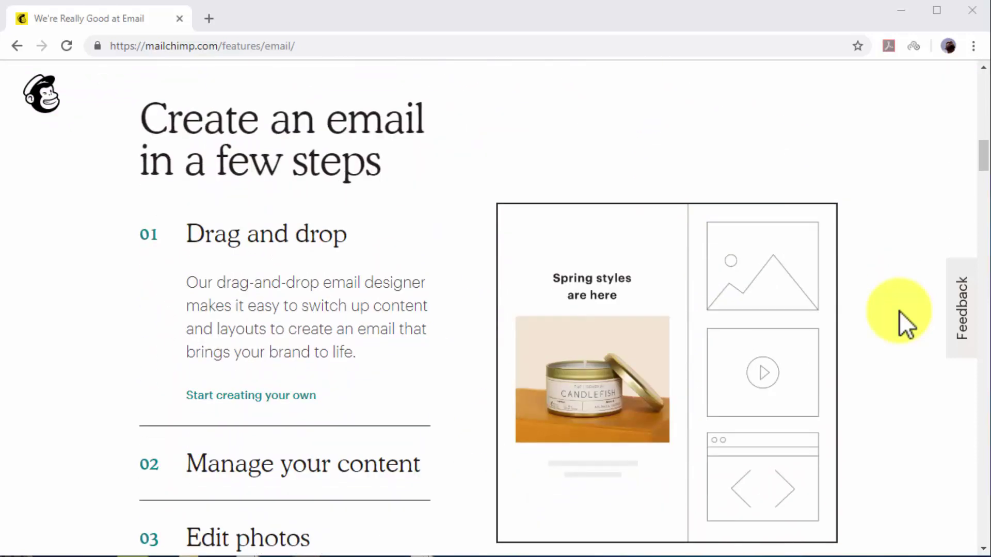
scroll(899, 310, down, 1)
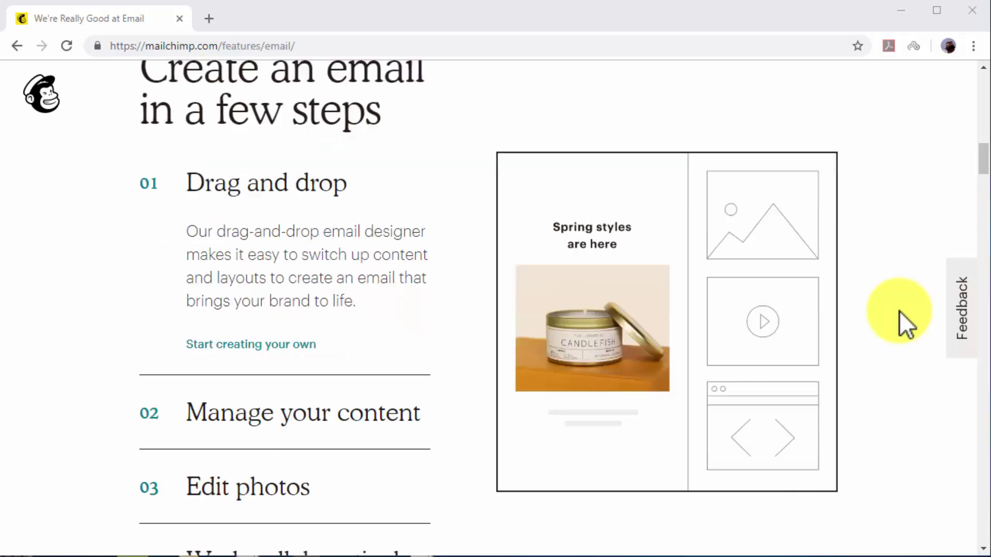
scroll(898, 310, down, 2)
scroll(898, 311, down, 1)
scroll(899, 310, down, 2)
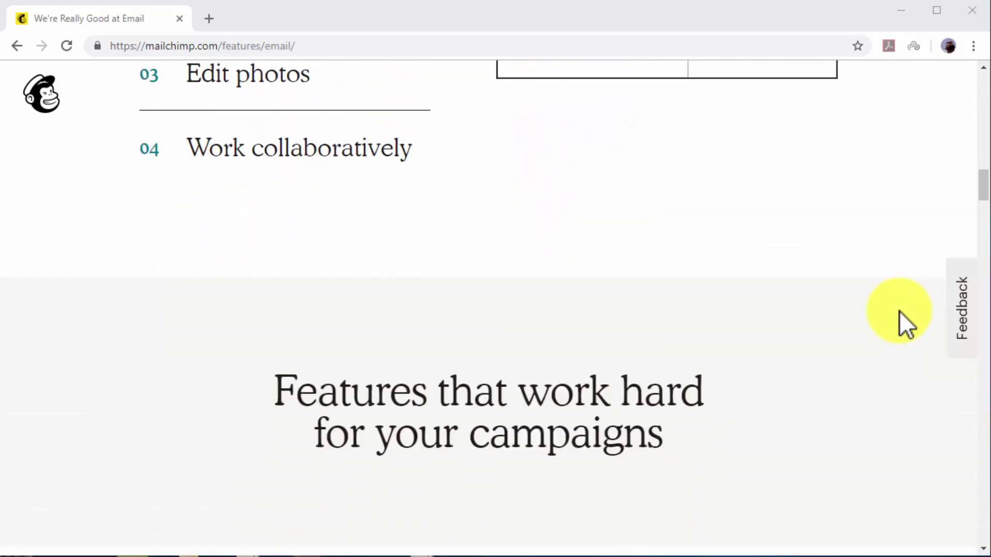
scroll(898, 311, down, 1)
scroll(899, 310, down, 2)
scroll(898, 310, down, 1)
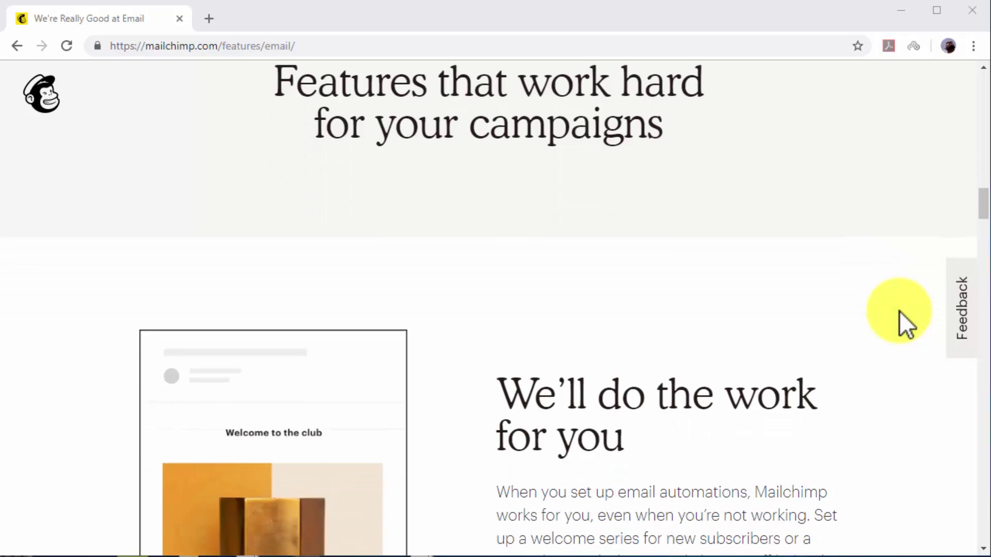
scroll(898, 310, down, 1)
scroll(899, 310, down, 1)
scroll(899, 310, down, 1)
scroll(898, 311, down, 1)
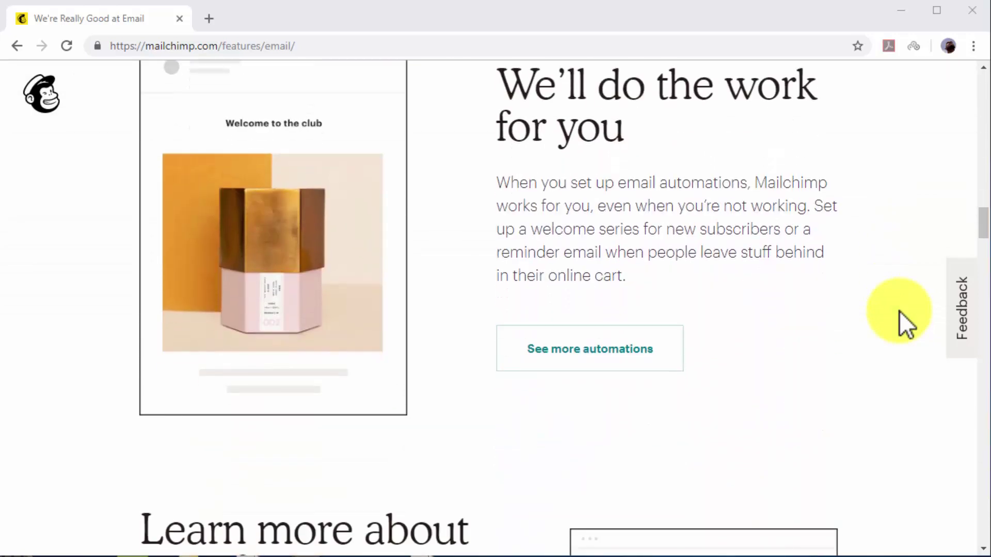
scroll(899, 311, down, 1)
scroll(898, 311, down, 1)
scroll(899, 311, down, 2)
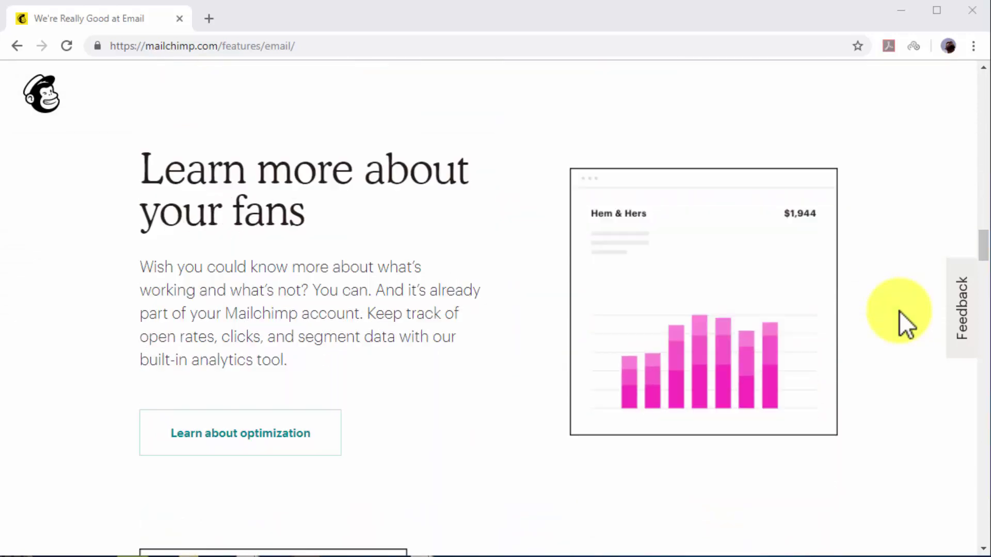
scroll(898, 311, down, 1)
scroll(898, 310, down, 2)
scroll(899, 310, down, 2)
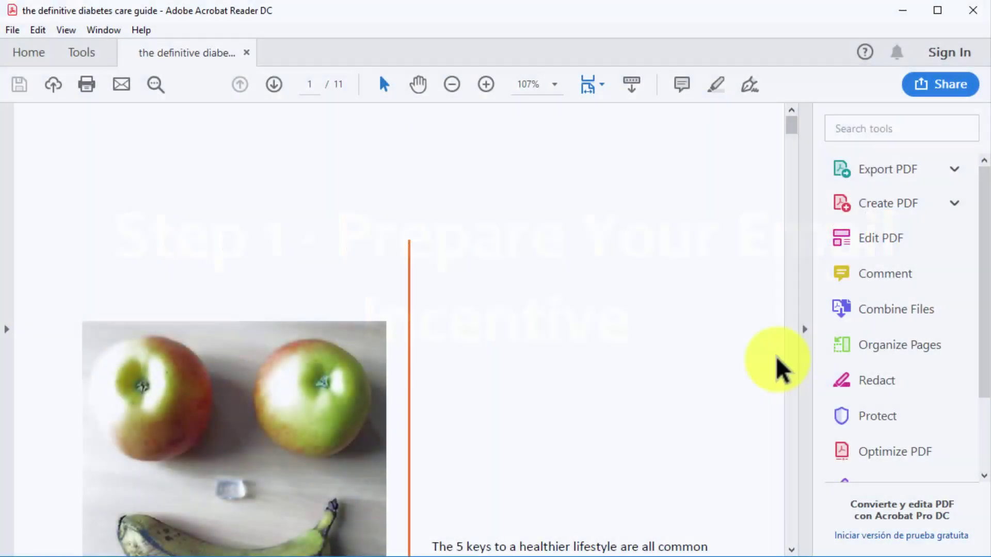
scroll(776, 370, down, 1)
scroll(776, 370, down, 1)
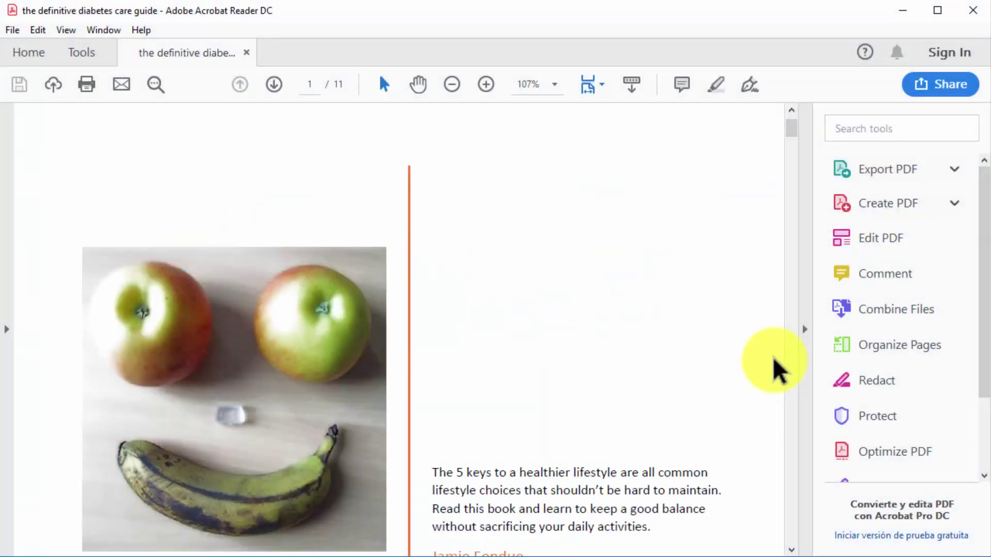
scroll(777, 370, down, 1)
scroll(777, 370, down, 1)
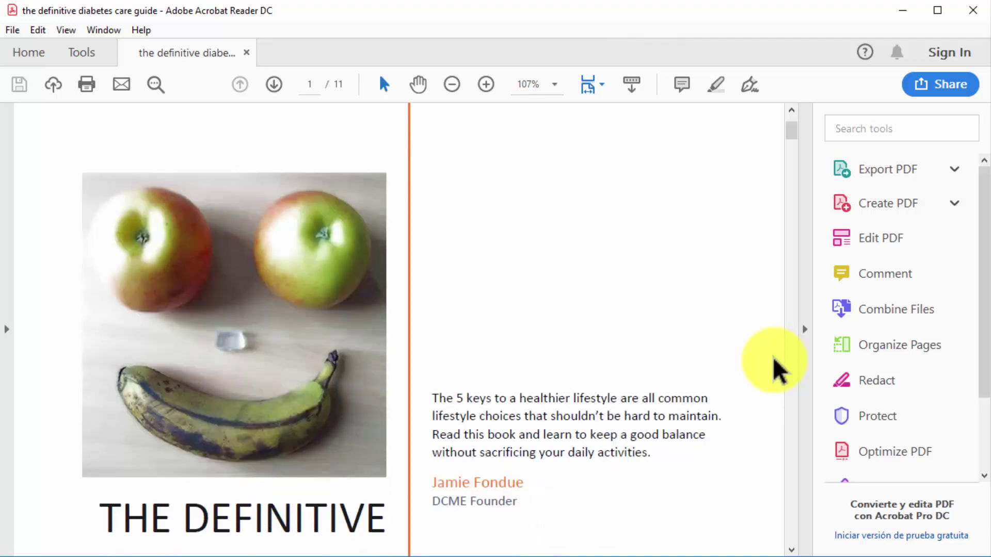
scroll(776, 370, down, 1)
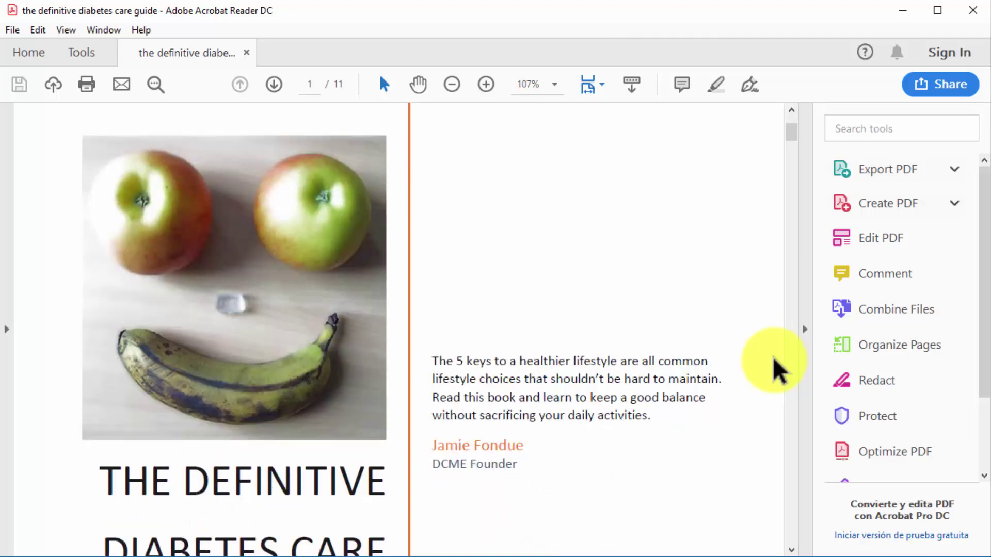
scroll(776, 370, down, 1)
scroll(777, 370, down, 1)
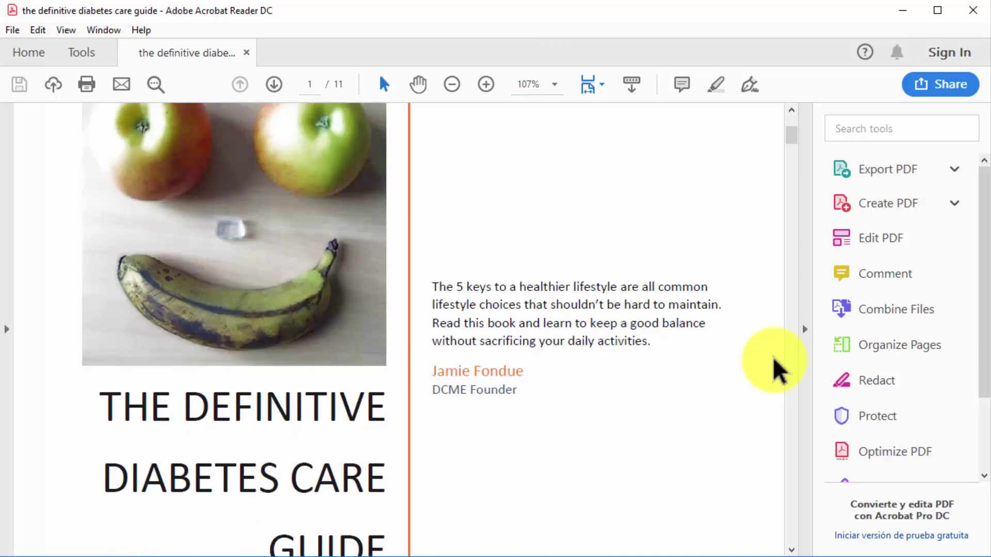
scroll(776, 370, down, 1)
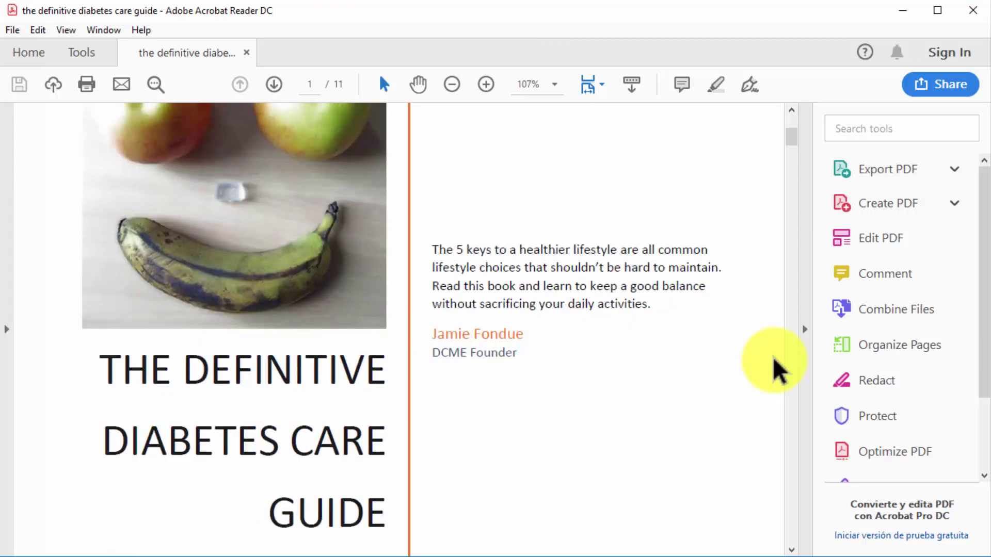
scroll(777, 370, down, 1)
scroll(776, 371, down, 1)
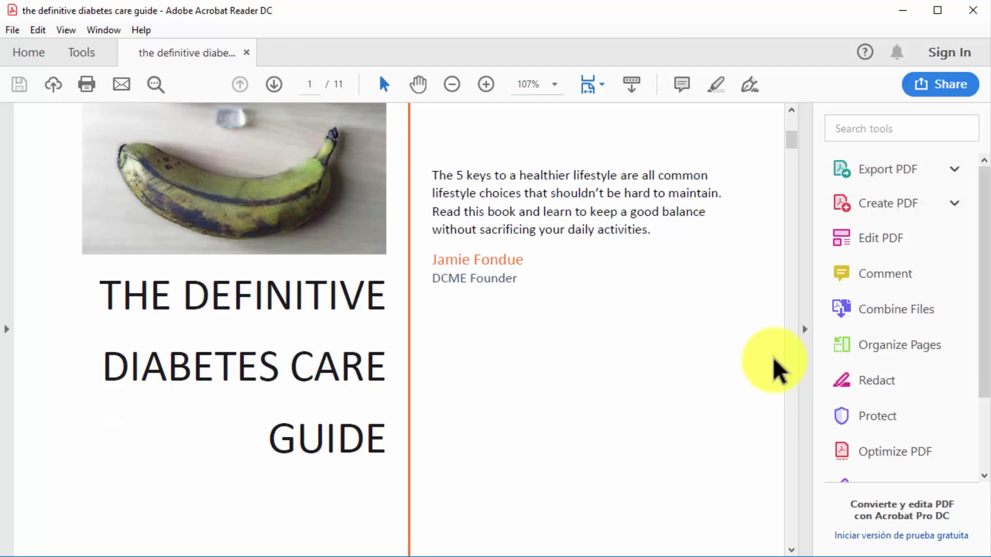
scroll(776, 369, down, 1)
scroll(777, 371, down, 2)
scroll(777, 370, down, 1)
scroll(776, 370, down, 1)
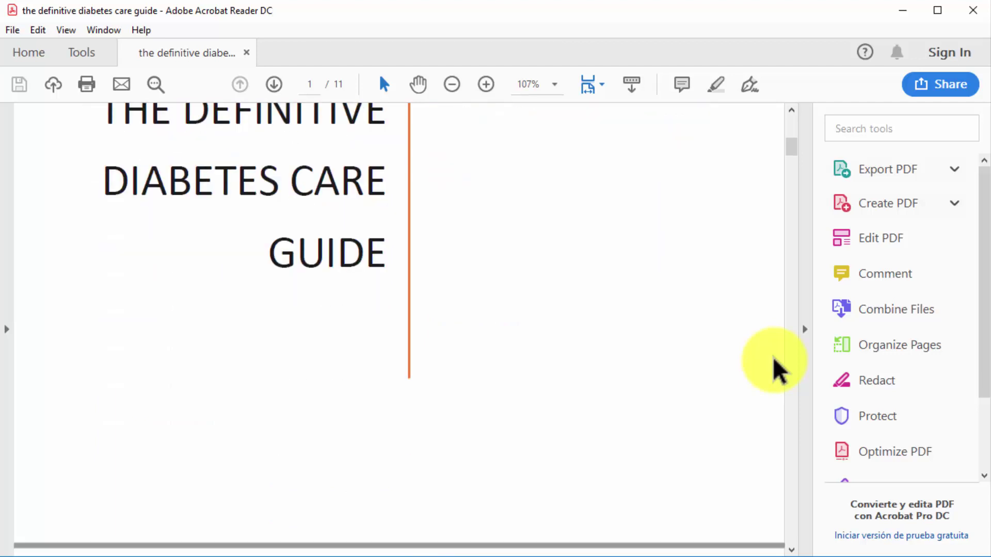
scroll(776, 371, down, 1)
scroll(777, 370, down, 3)
scroll(776, 370, down, 2)
scroll(776, 370, down, 1)
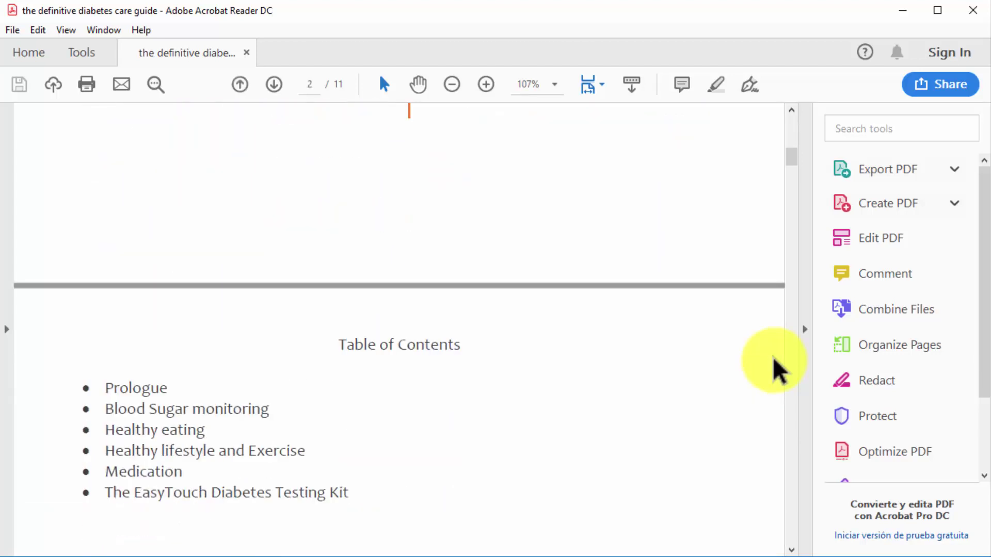
scroll(776, 370, down, 1)
scroll(776, 370, down, 1)
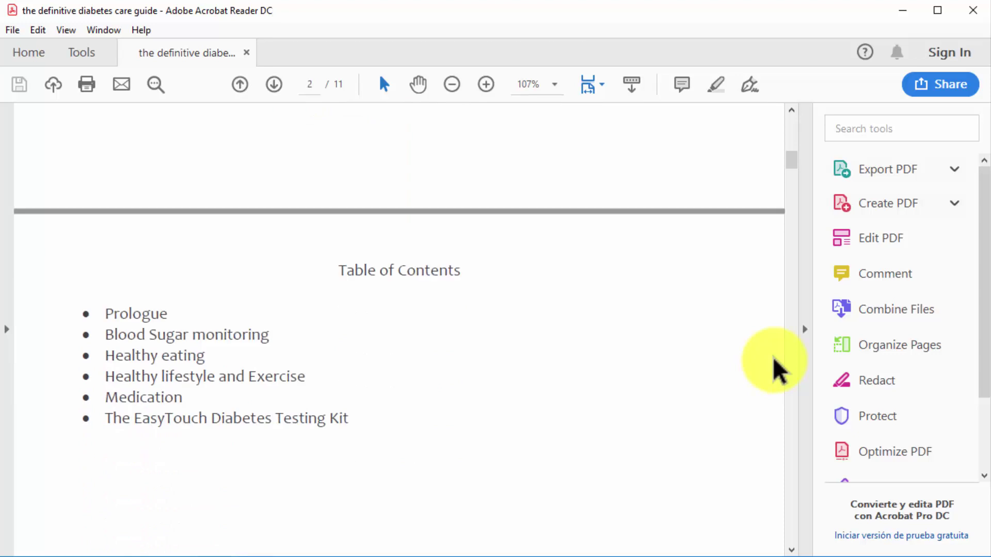
scroll(776, 370, down, 1)
scroll(777, 371, down, 1)
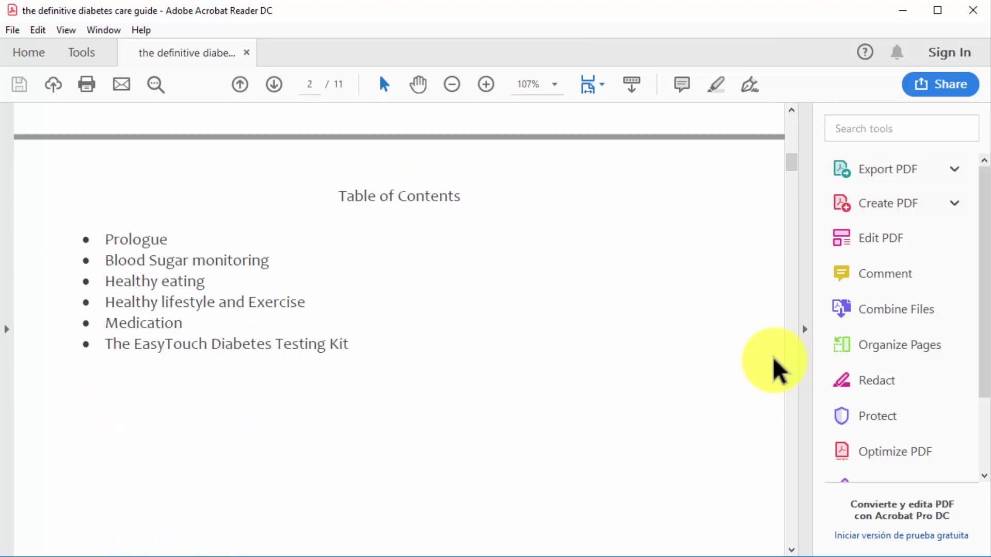
scroll(775, 370, down, 1)
scroll(776, 370, down, 1)
scroll(776, 370, down, 1)
scroll(776, 370, down, 3)
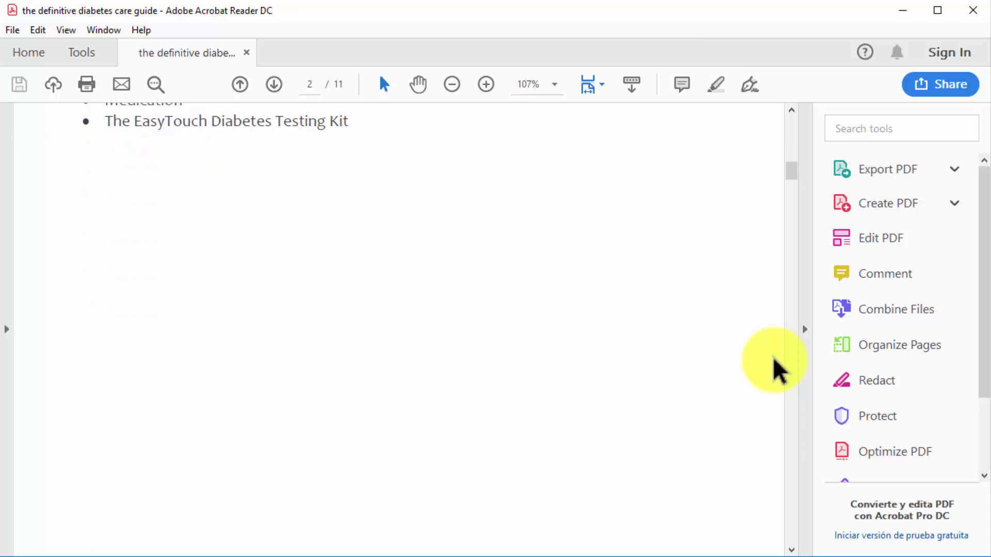
scroll(777, 370, down, 1)
scroll(777, 370, down, 1)
scroll(777, 370, down, 1)
scroll(776, 370, down, 3)
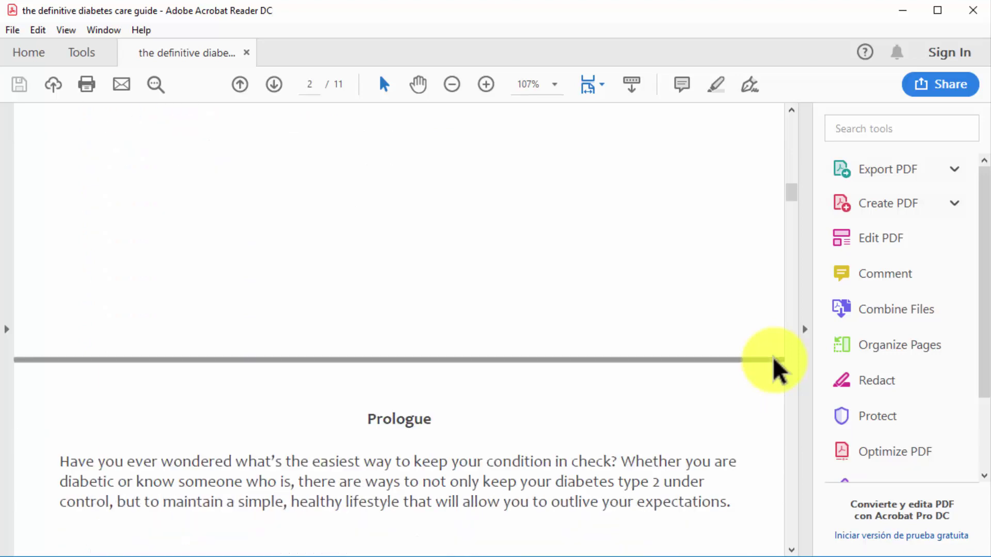
scroll(776, 370, down, 3)
scroll(777, 370, down, 1)
scroll(776, 370, down, 2)
scroll(776, 369, down, 2)
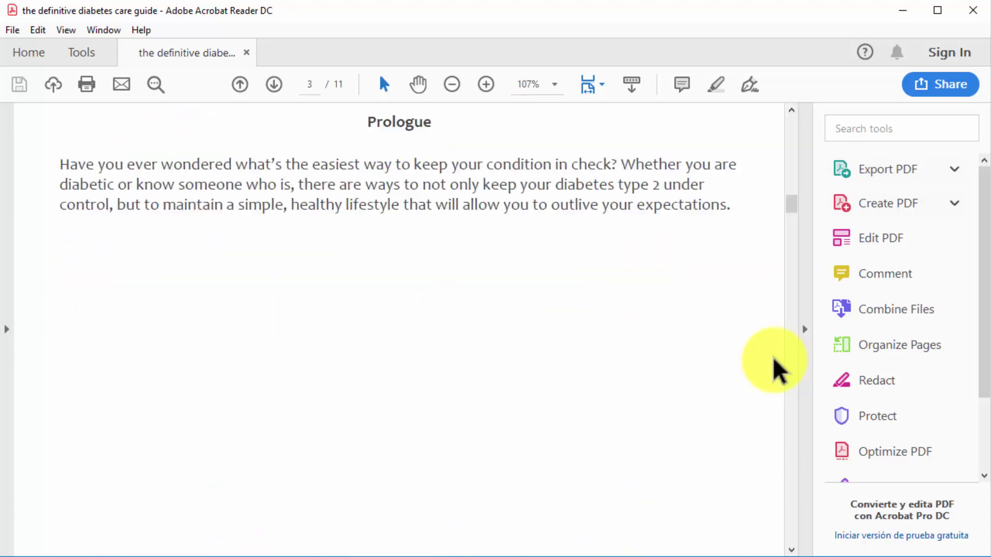
scroll(776, 370, down, 3)
scroll(776, 370, down, 1)
scroll(776, 370, down, 1)
scroll(776, 370, down, 3)
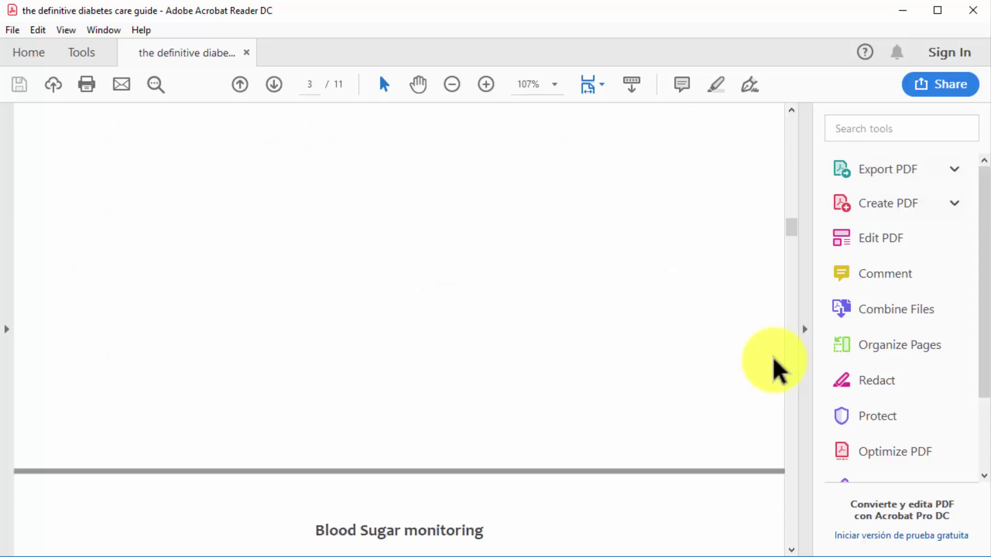
scroll(776, 370, down, 4)
scroll(776, 371, down, 4)
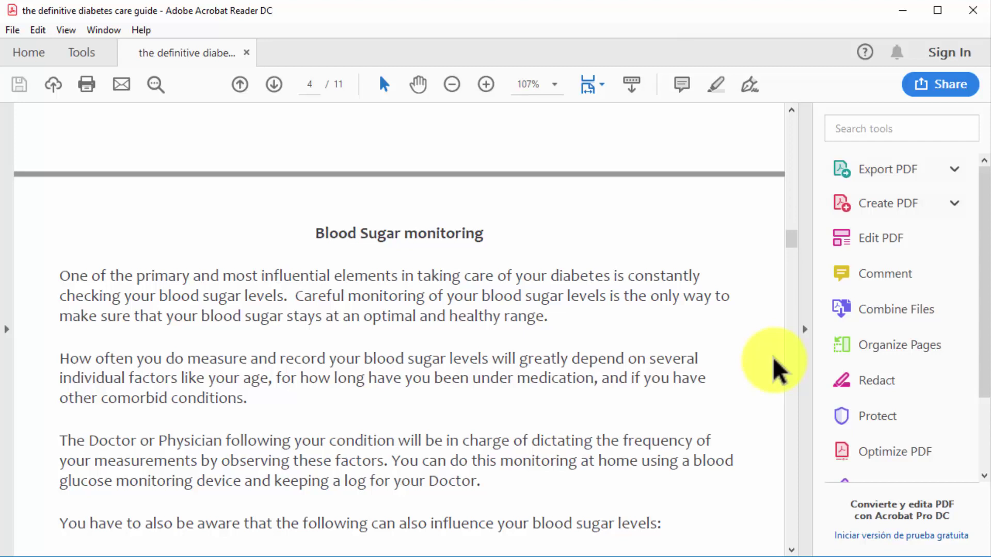
scroll(776, 370, down, 1)
scroll(776, 370, down, 1)
scroll(776, 370, down, 3)
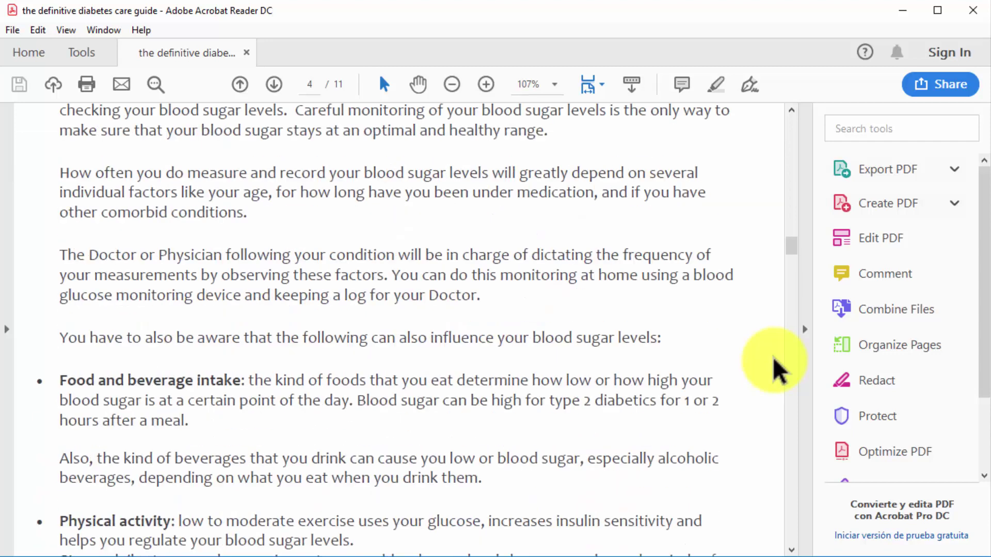
scroll(776, 370, down, 3)
scroll(777, 370, down, 6)
scroll(776, 370, down, 2)
scroll(776, 370, down, 7)
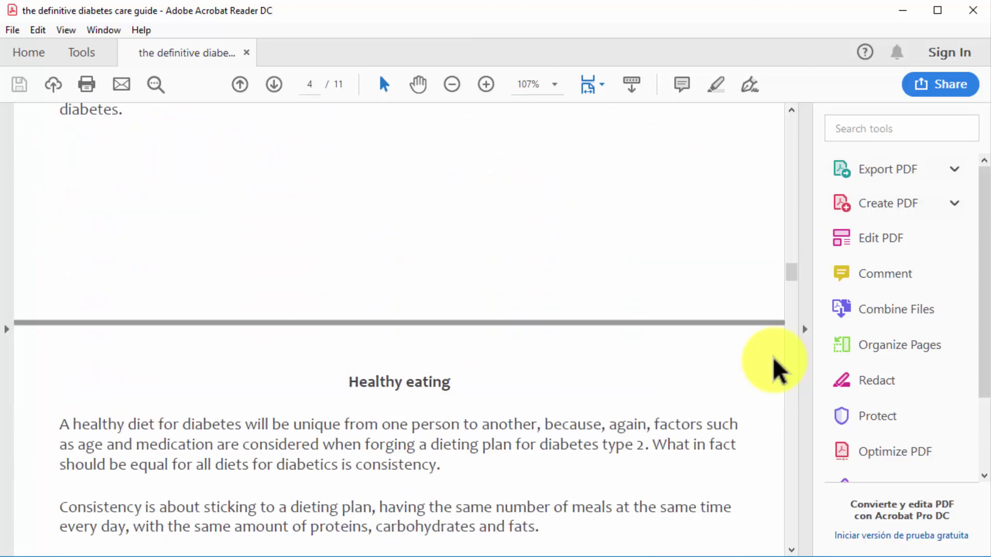
scroll(776, 371, down, 3)
scroll(776, 370, down, 2)
scroll(776, 370, down, 2)
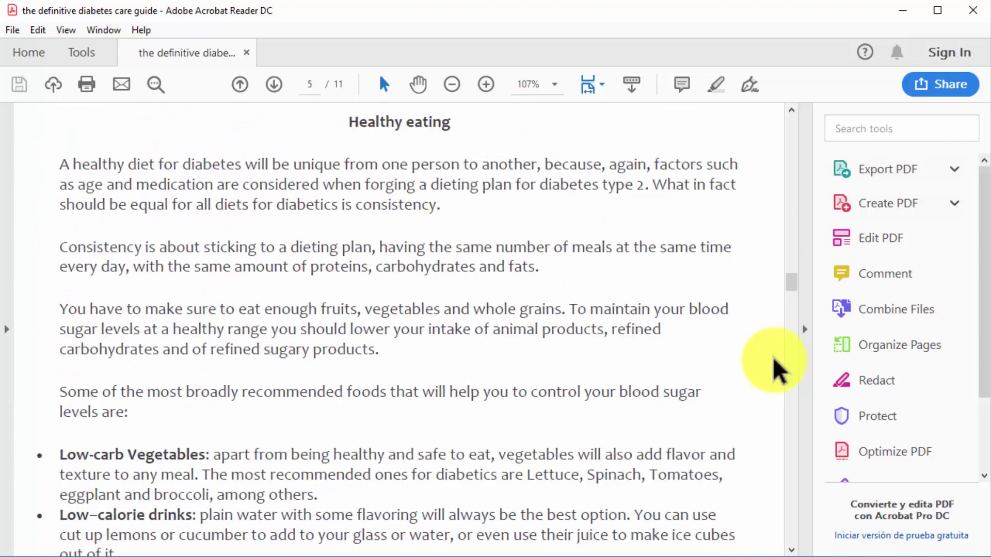
scroll(776, 370, down, 3)
scroll(776, 370, down, 3)
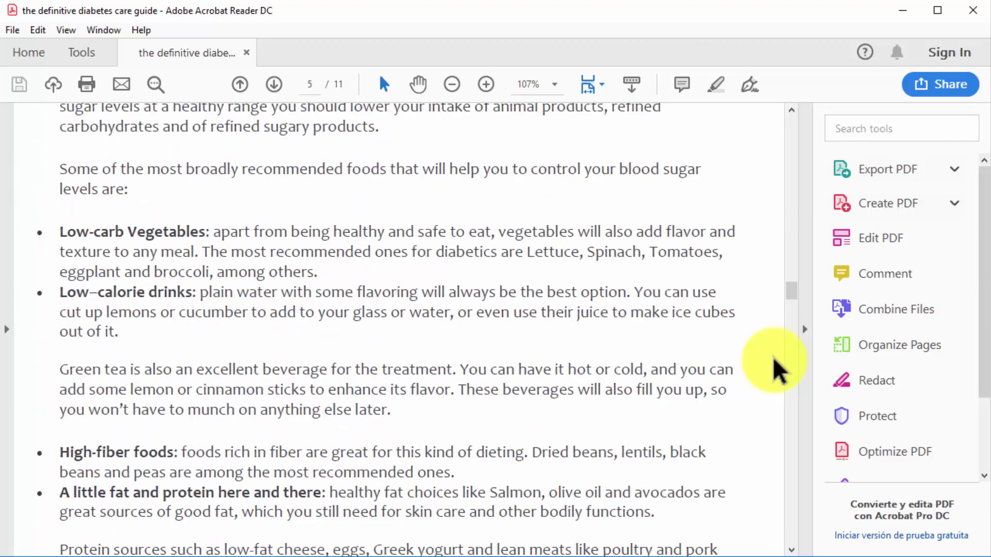
scroll(777, 370, down, 2)
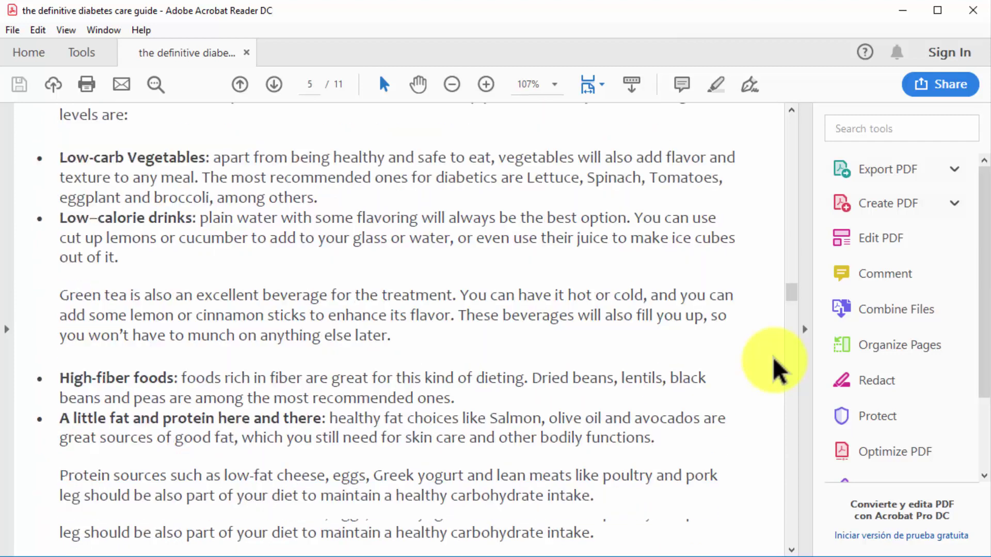
scroll(777, 370, down, 1)
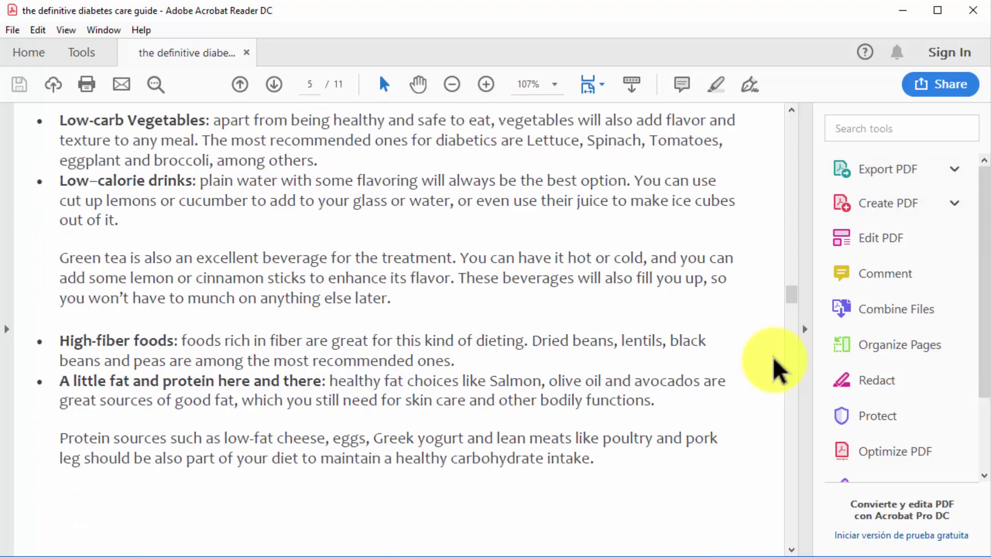
scroll(776, 370, down, 1)
scroll(776, 370, down, 1)
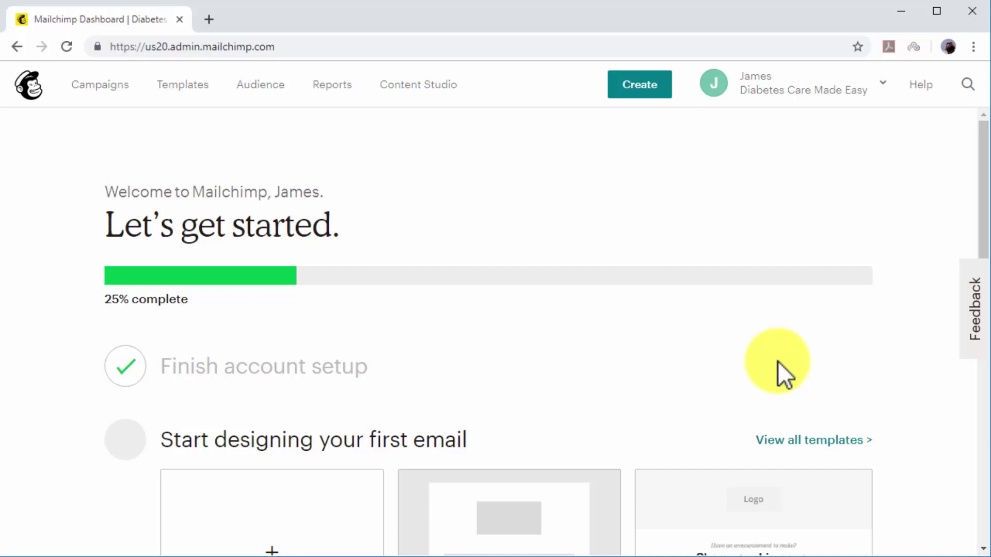
Create a new audience named 'The DCME Club' and enter its default From email and From name.
click(271, 87)
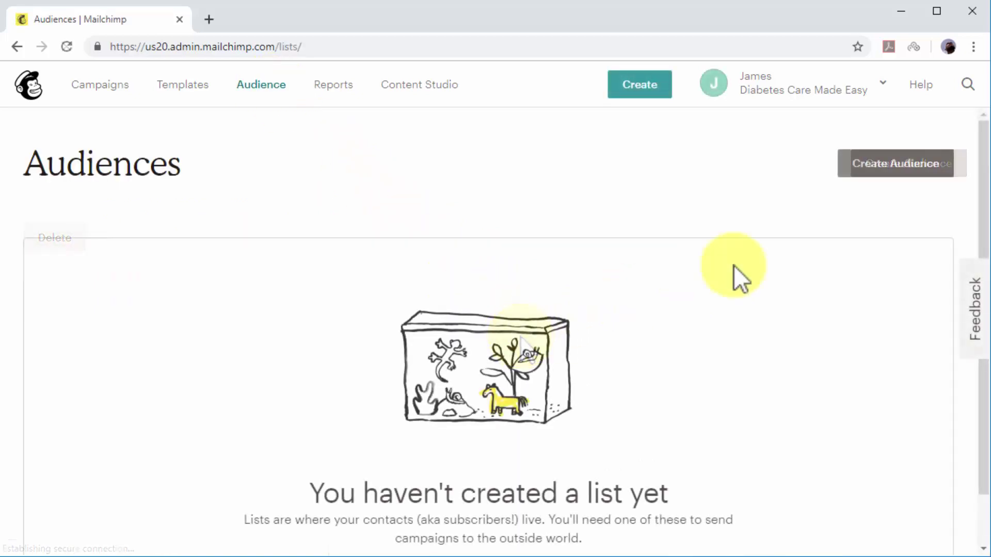
click(901, 167)
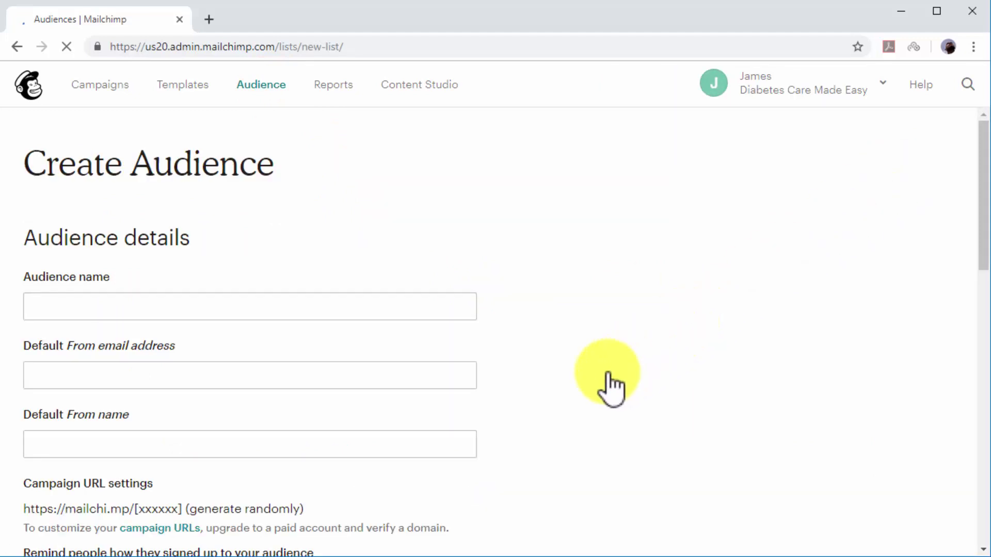
click(454, 314)
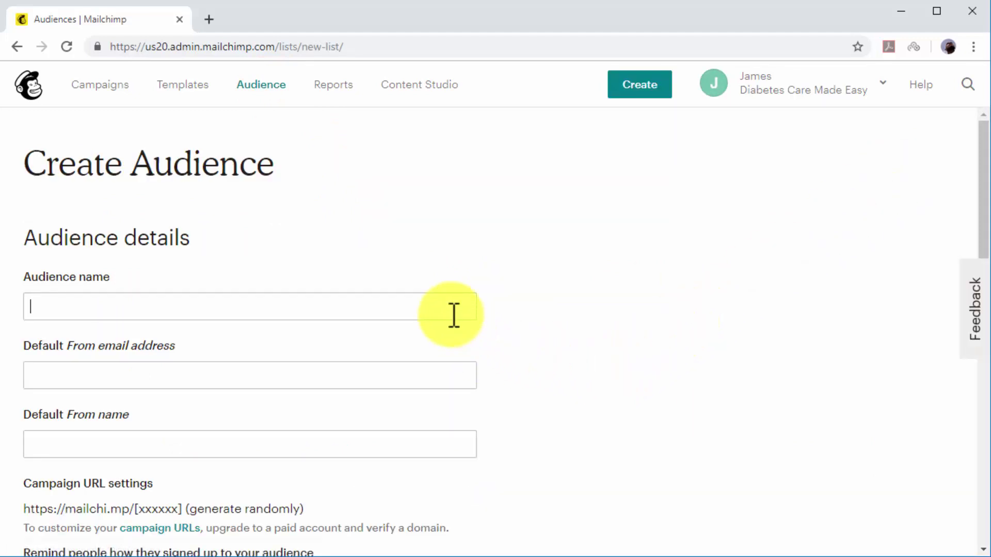
text(The DCME )
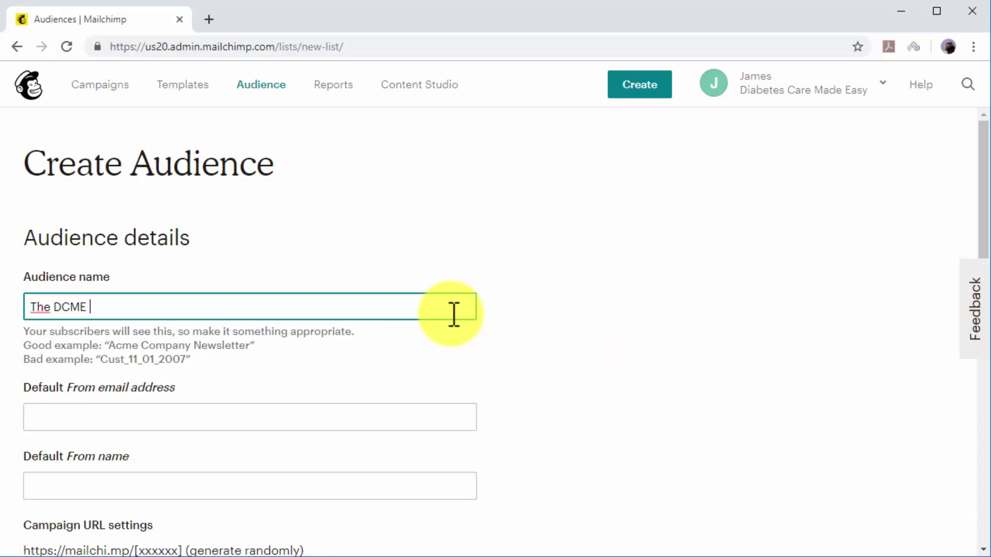
text(Club)
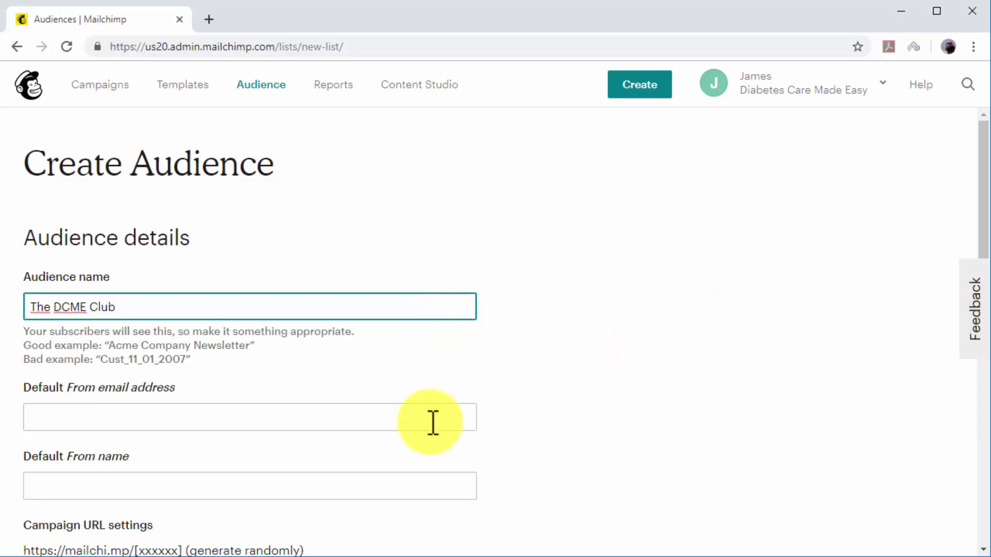
click(429, 422)
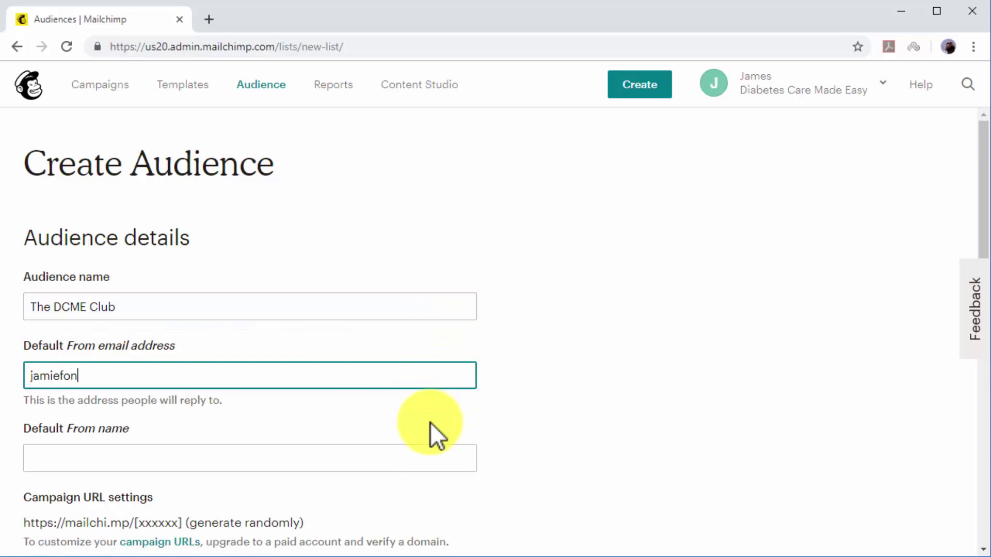
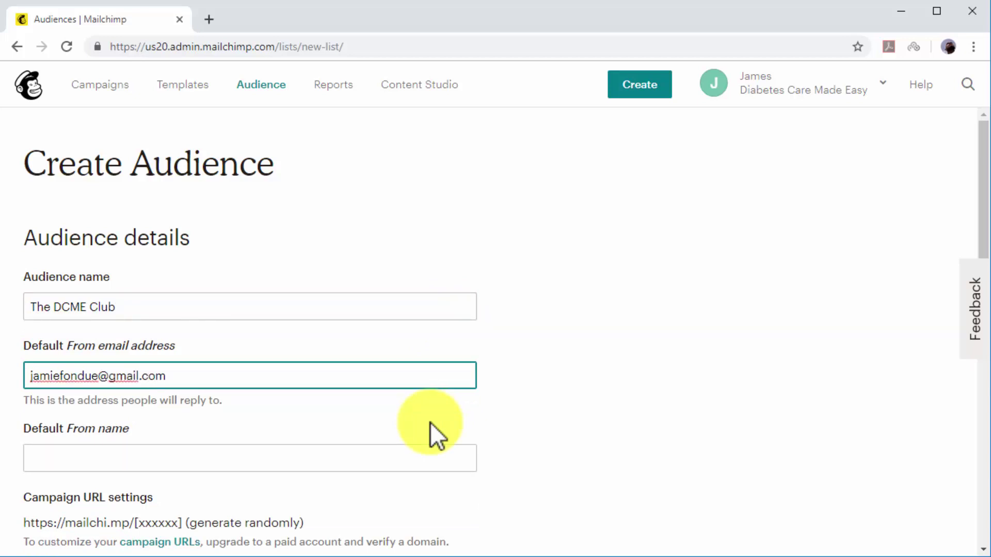
click(437, 446)
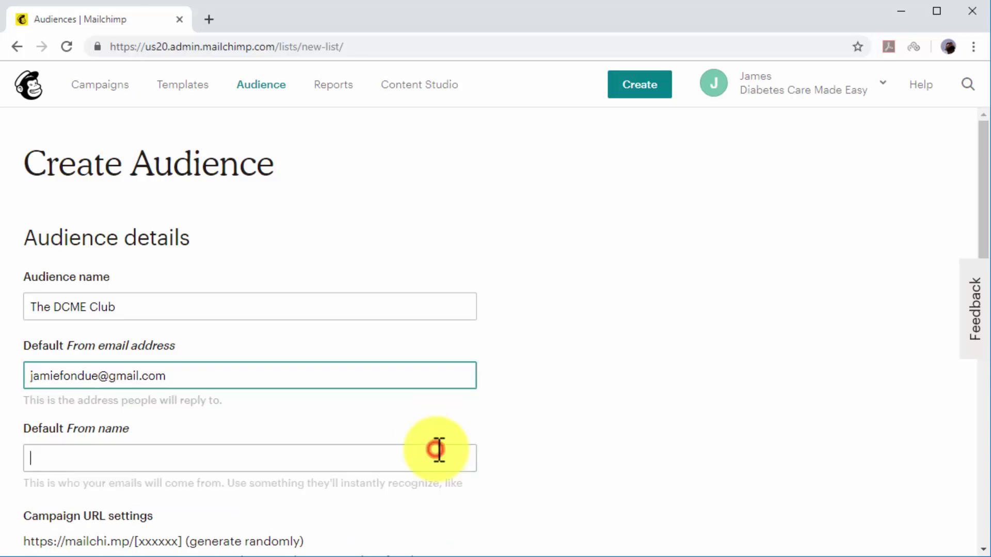
text(James)
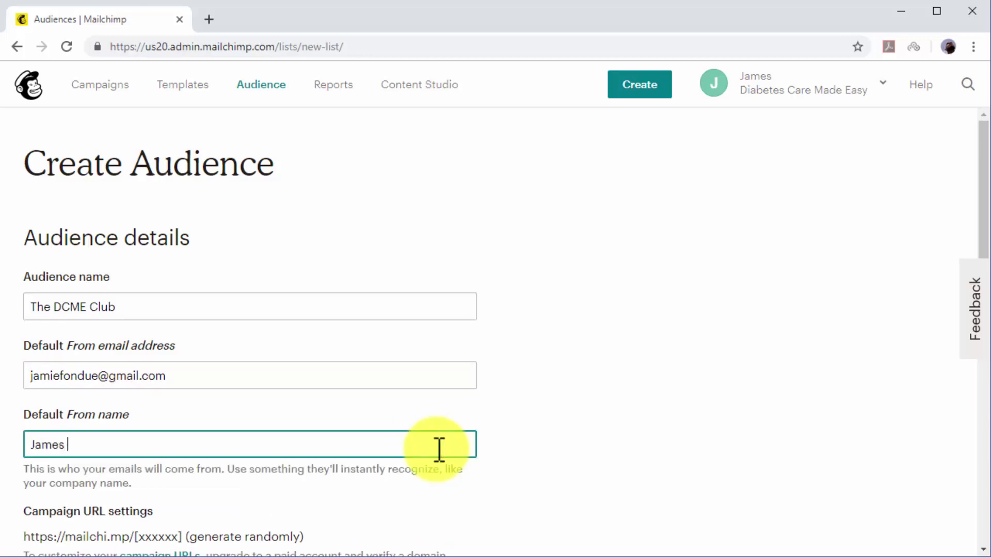
text( F From)
text( DCME)
scroll(439, 448, down, 1)
scroll(438, 450, down, 1)
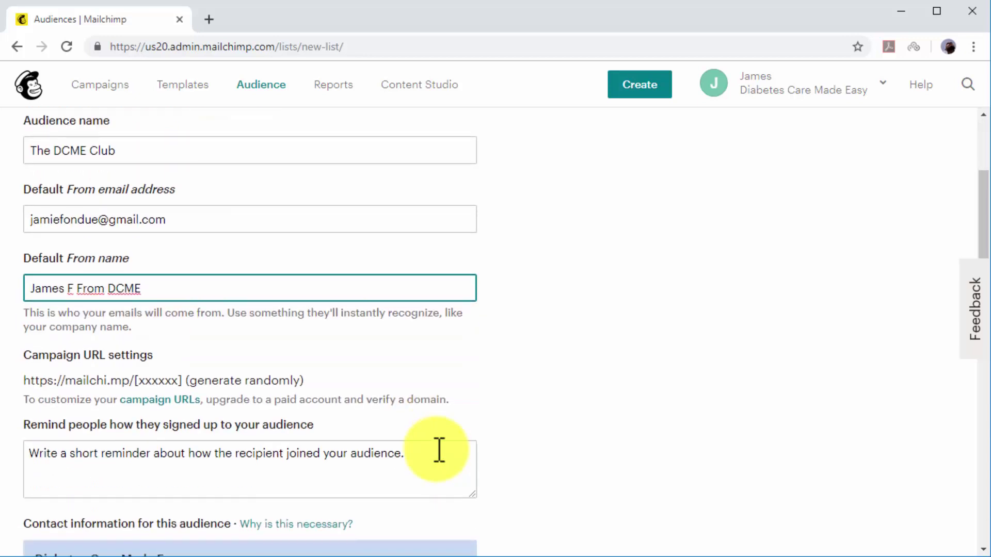
scroll(438, 449, down, 1)
Enter the sign-up reminder 'You joined this list when you got our free book!' for the audience.
click(446, 394)
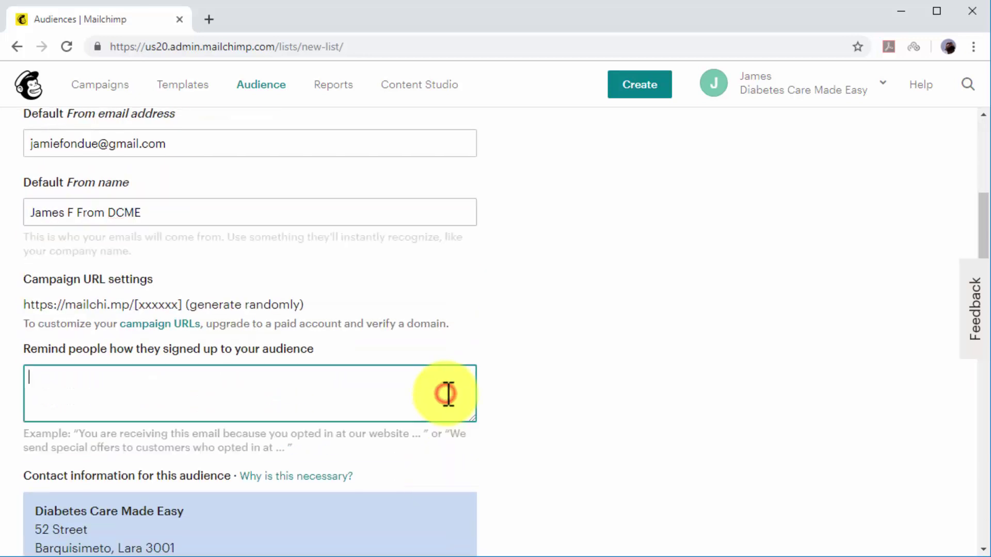
text(You)
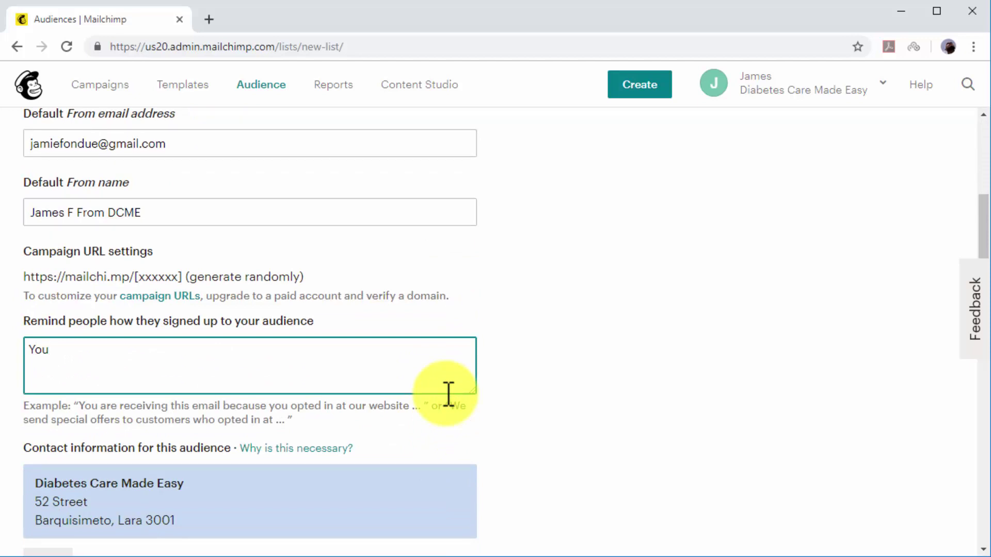
text( joi)
text(nd)
key(BackSpace)
text(ed )
text(this l)
key(Down)
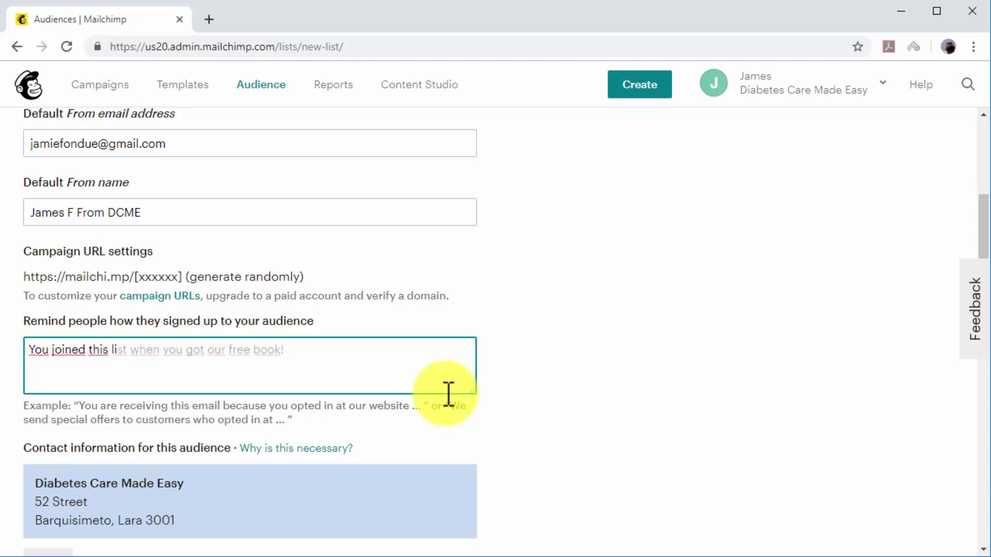
key(Return)
scroll(446, 395, down, 1)
scroll(446, 394, down, 1)
scroll(447, 395, down, 1)
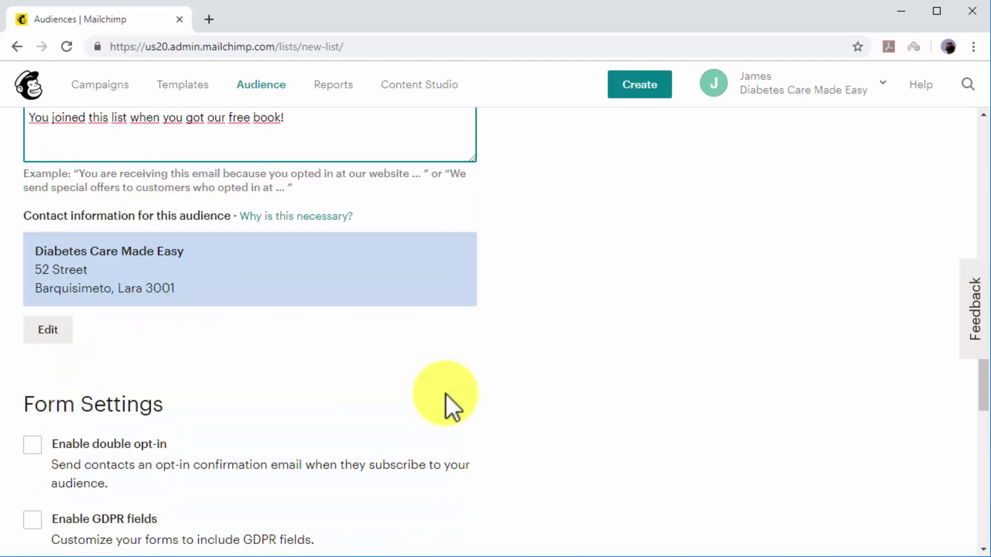
scroll(447, 395, down, 1)
scroll(445, 394, down, 1)
scroll(445, 394, down, 1)
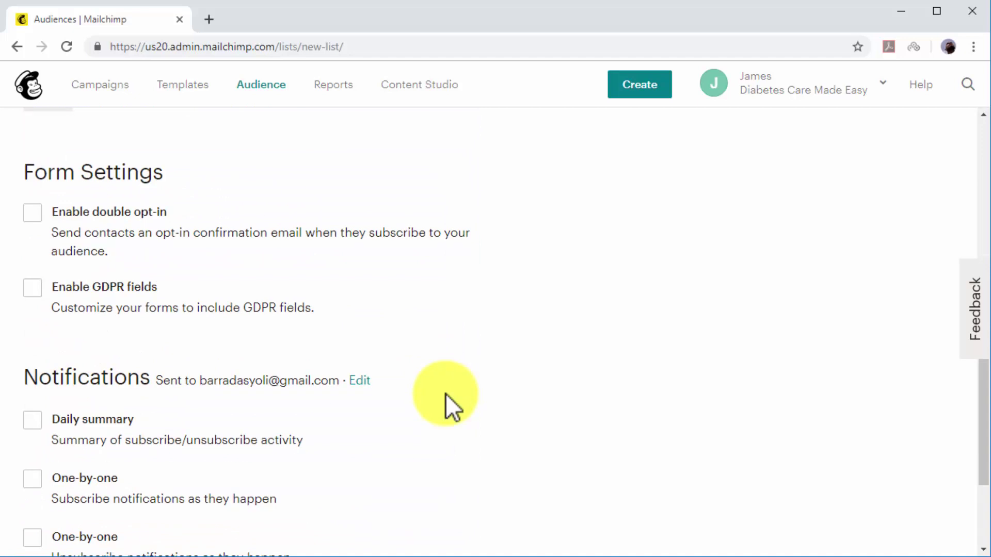
scroll(445, 394, down, 1)
scroll(446, 394, down, 1)
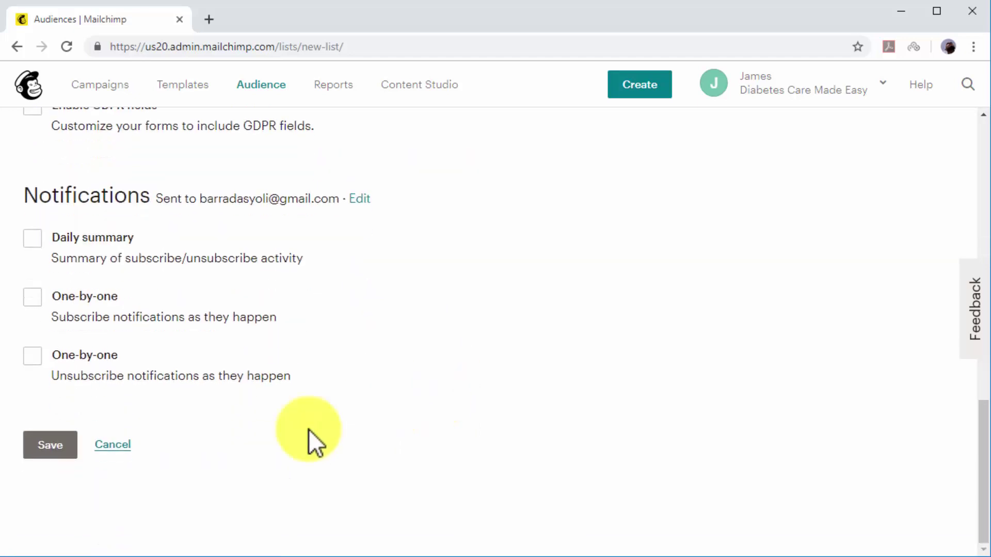
Save The DCME Club audience and open its signup form options.
click(75, 445)
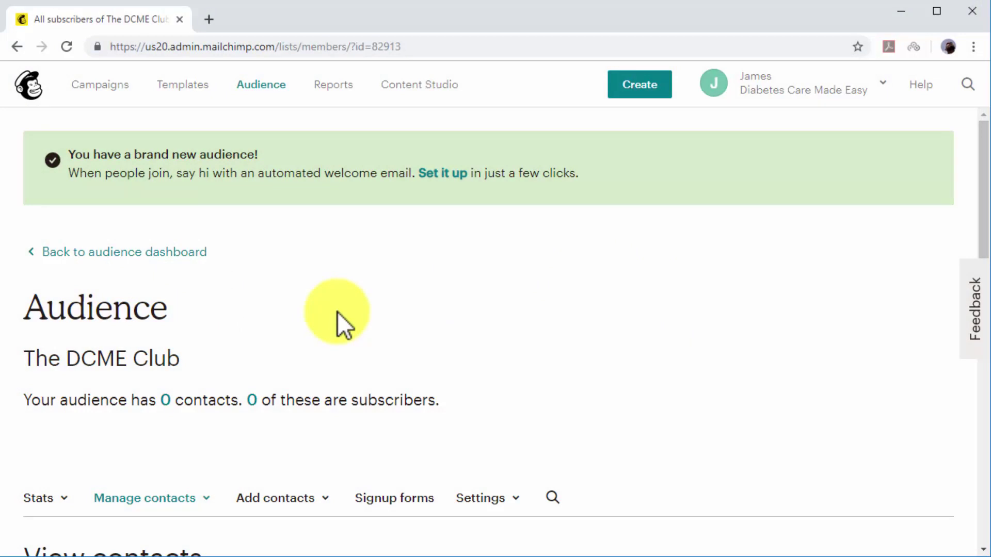
scroll(337, 312, down, 2)
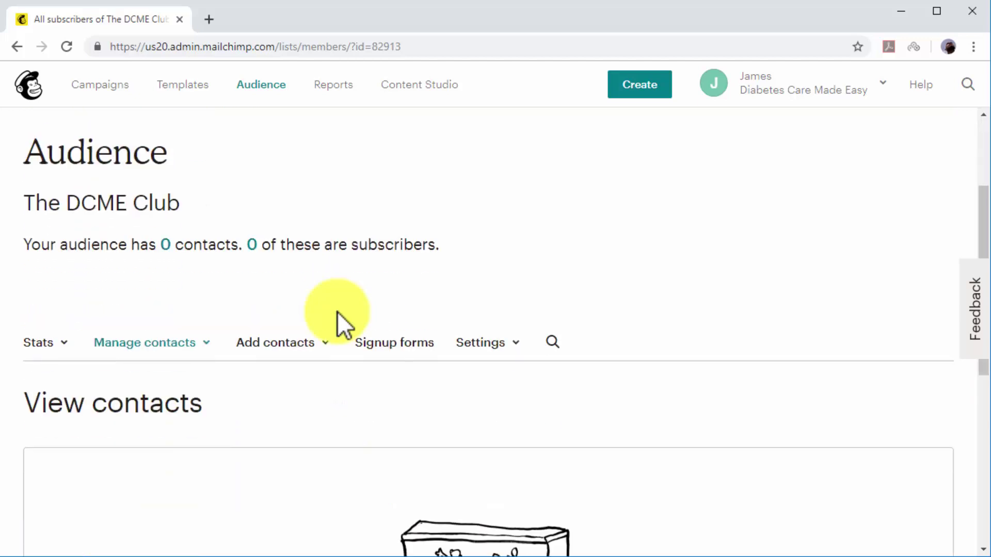
scroll(337, 312, down, 3)
scroll(336, 312, down, 1)
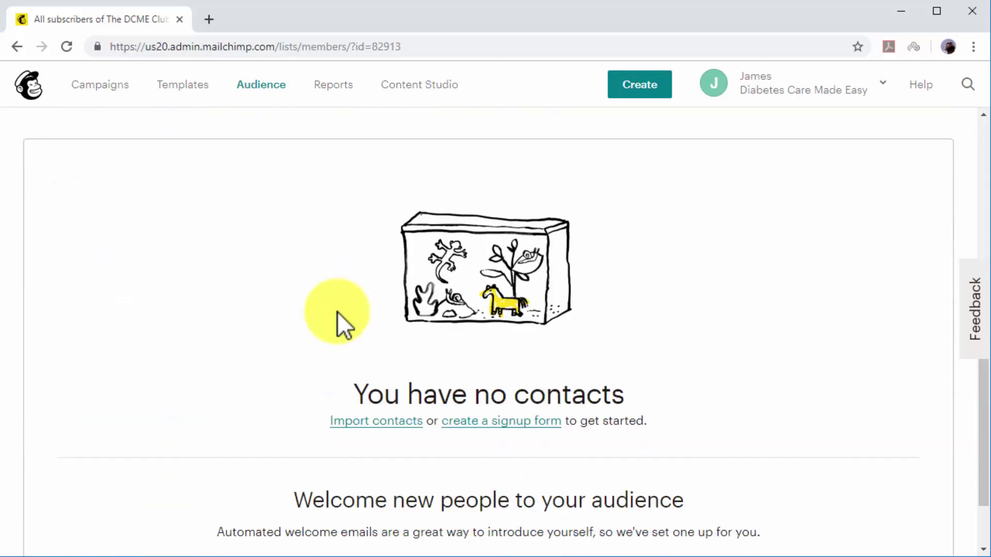
click(496, 424)
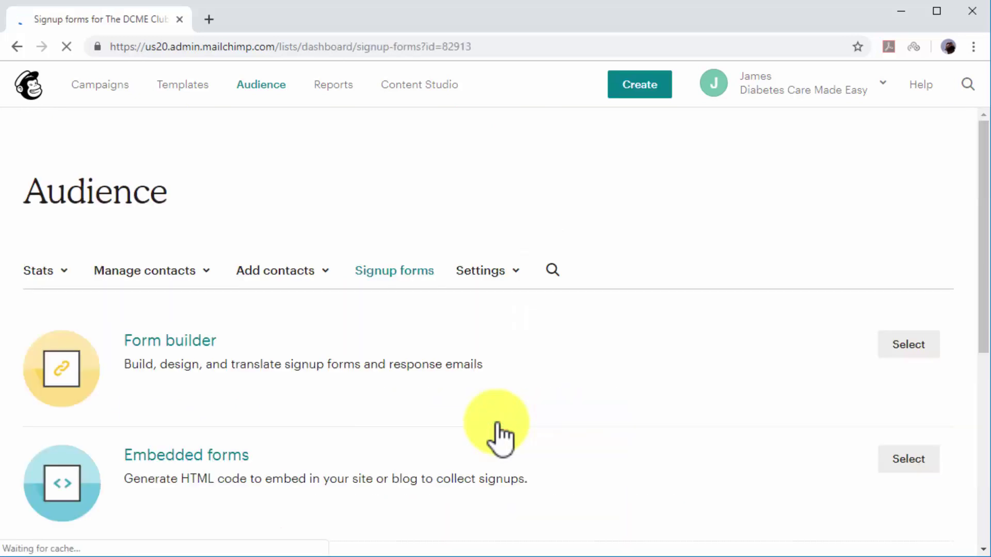
scroll(499, 434, down, 1)
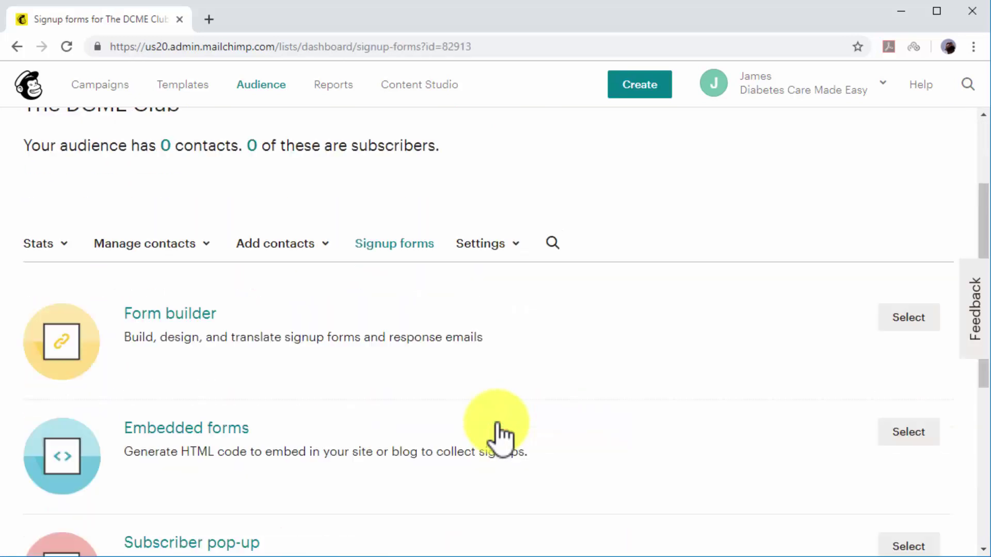
scroll(499, 433, down, 1)
scroll(499, 434, down, 1)
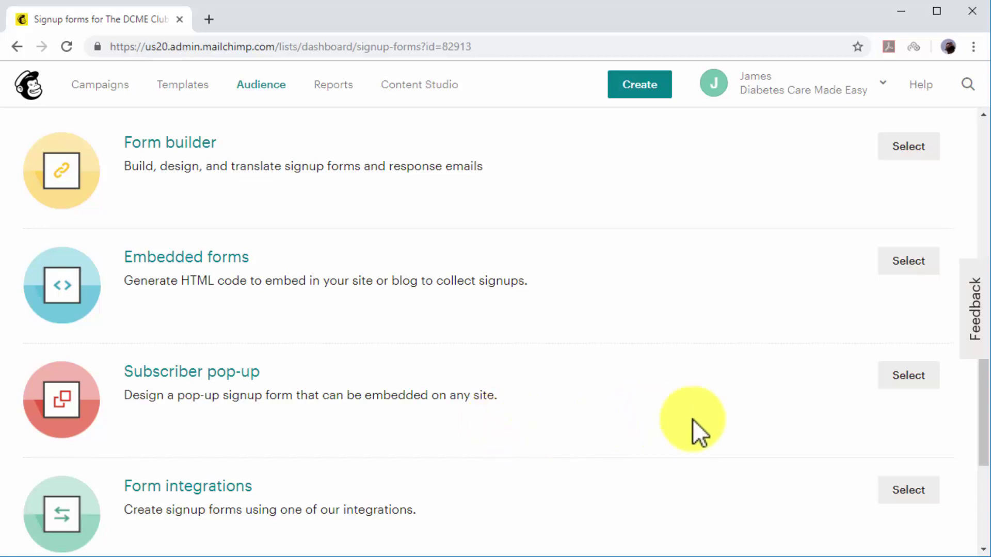
Choose a Slide-format Subscriber pop-up that displays on 'Scroll to middle of page'.
click(887, 375)
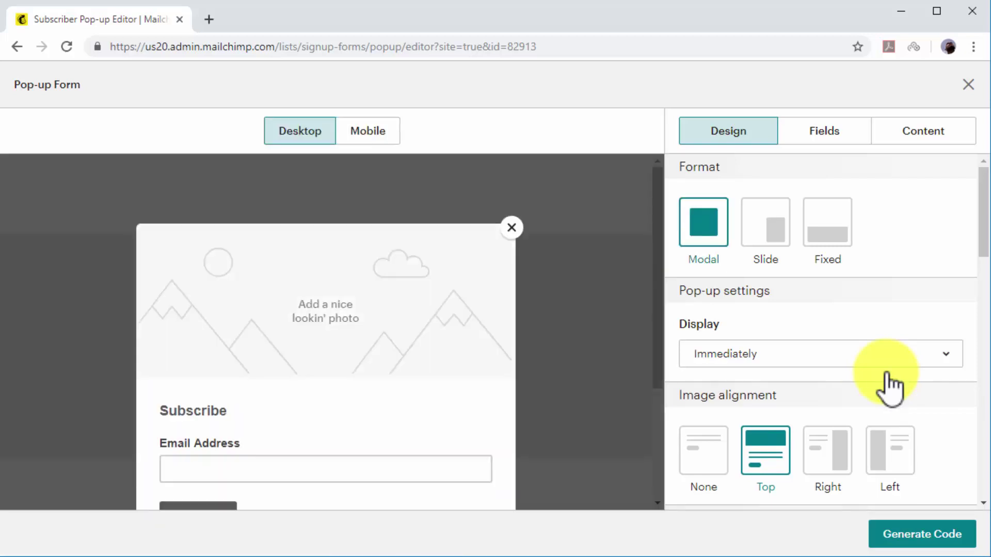
click(766, 234)
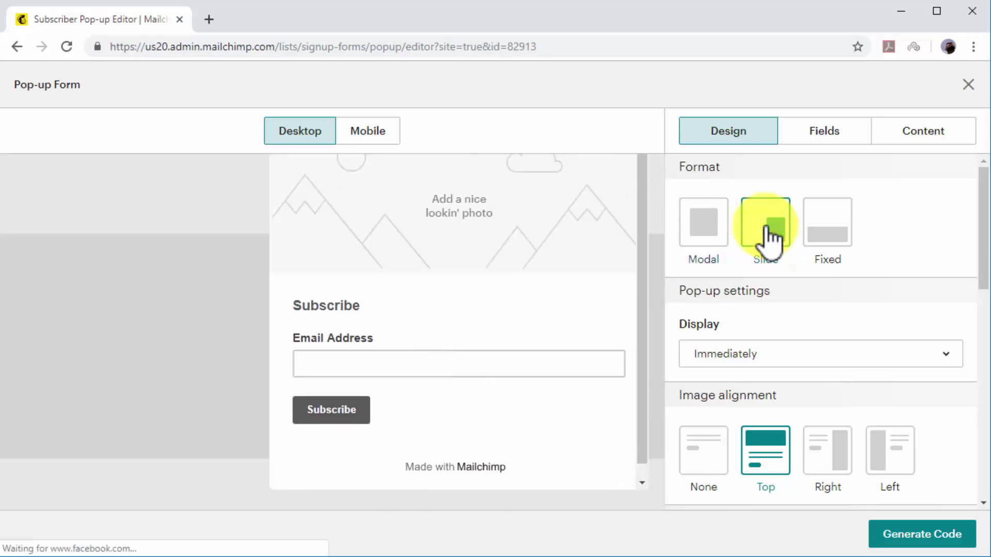
click(948, 354)
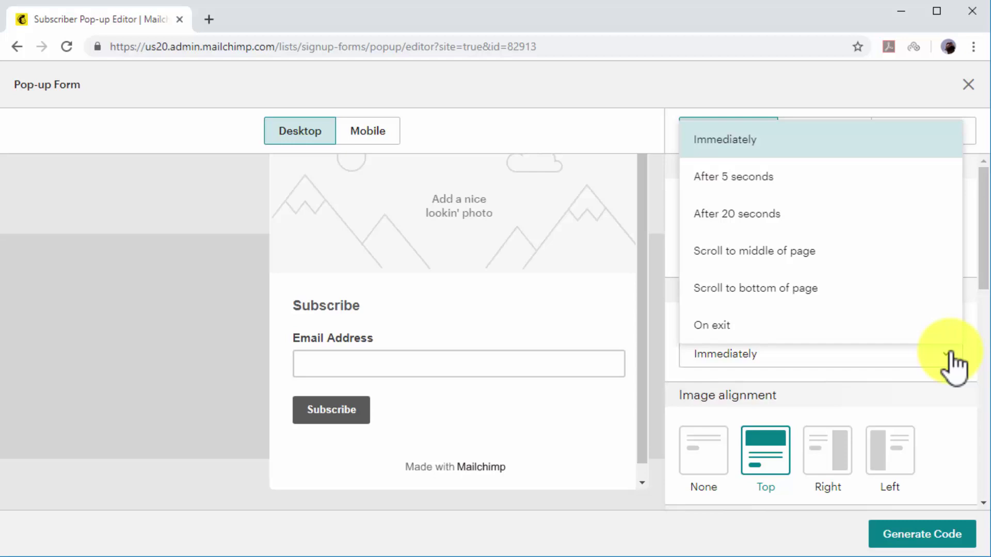
click(843, 255)
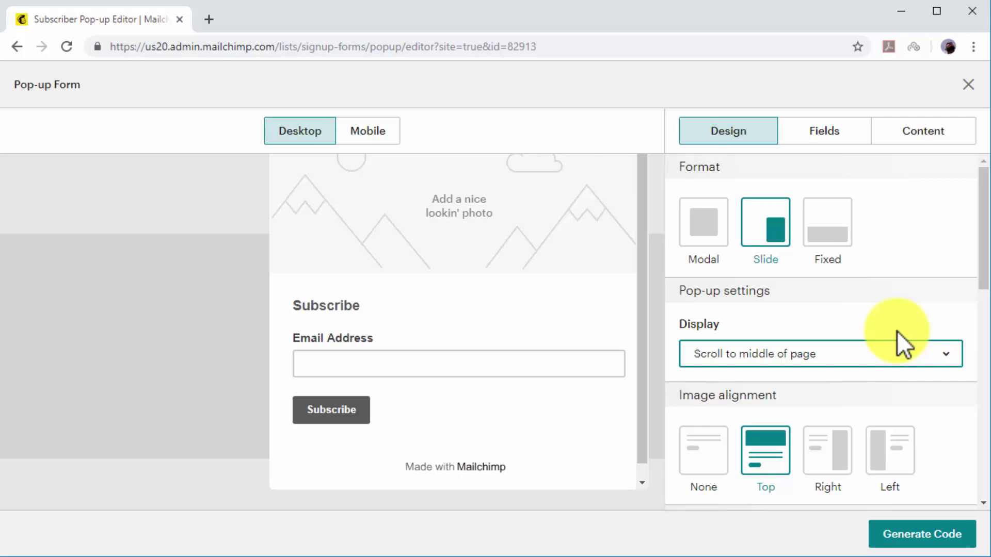
scroll(896, 331, down, 1)
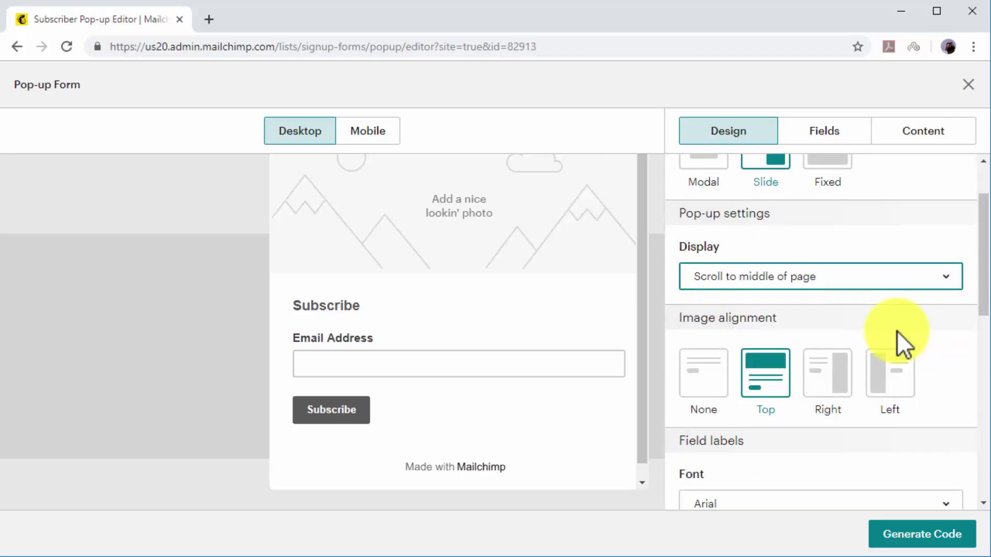
Align the pop-up image left and label the submit button 'Send Me The Free Book!'.
click(897, 374)
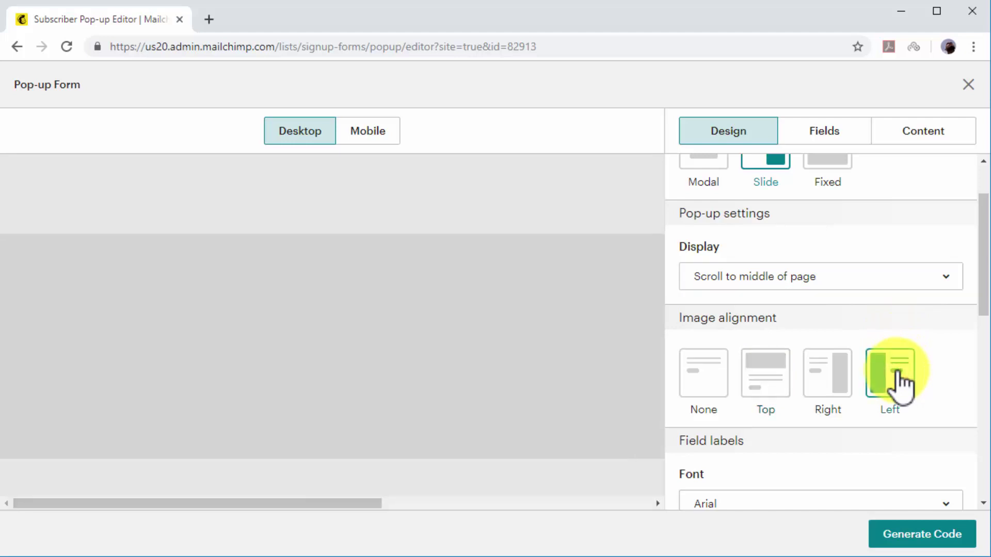
scroll(895, 379, down, 1)
scroll(894, 372, down, 1)
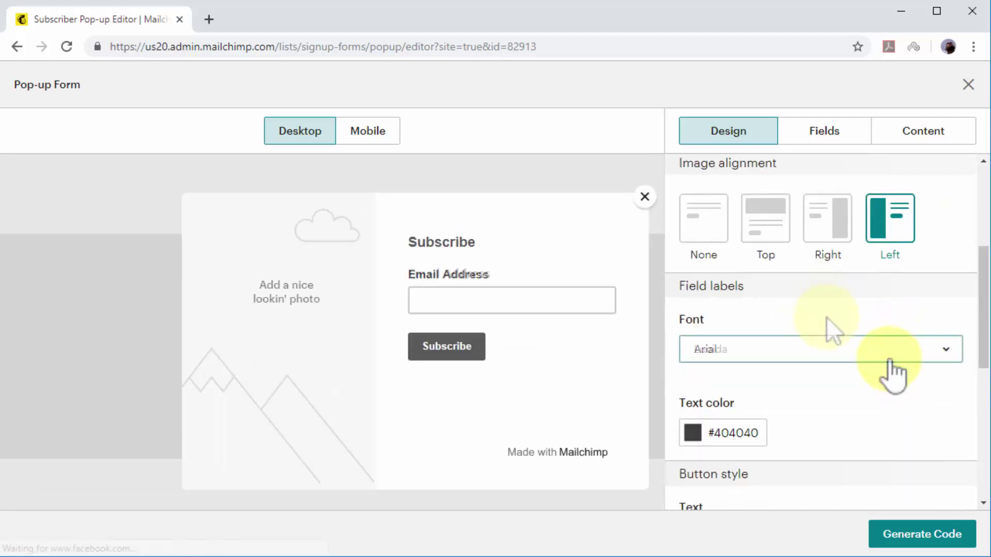
scroll(881, 388, down, 1)
scroll(881, 387, down, 1)
click(880, 386)
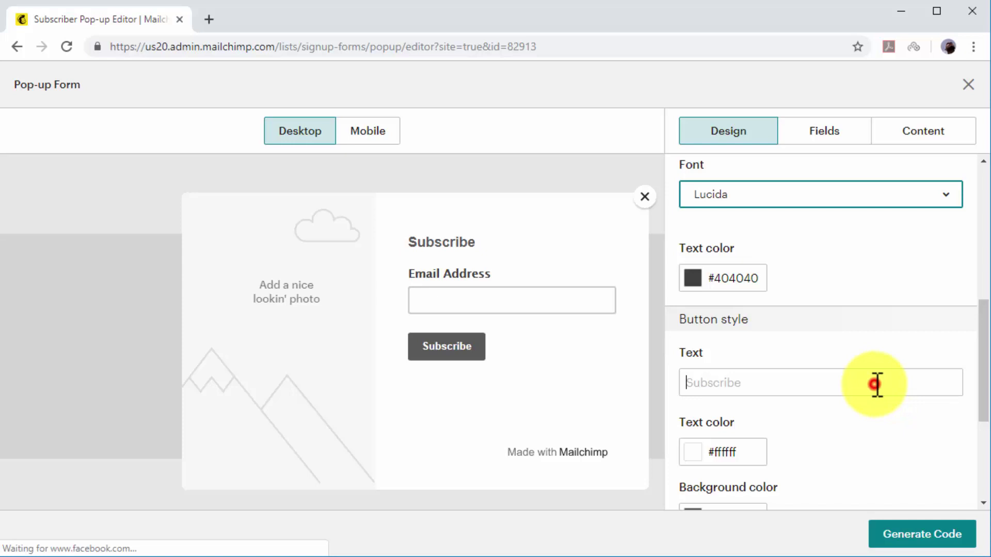
text(Send Me )
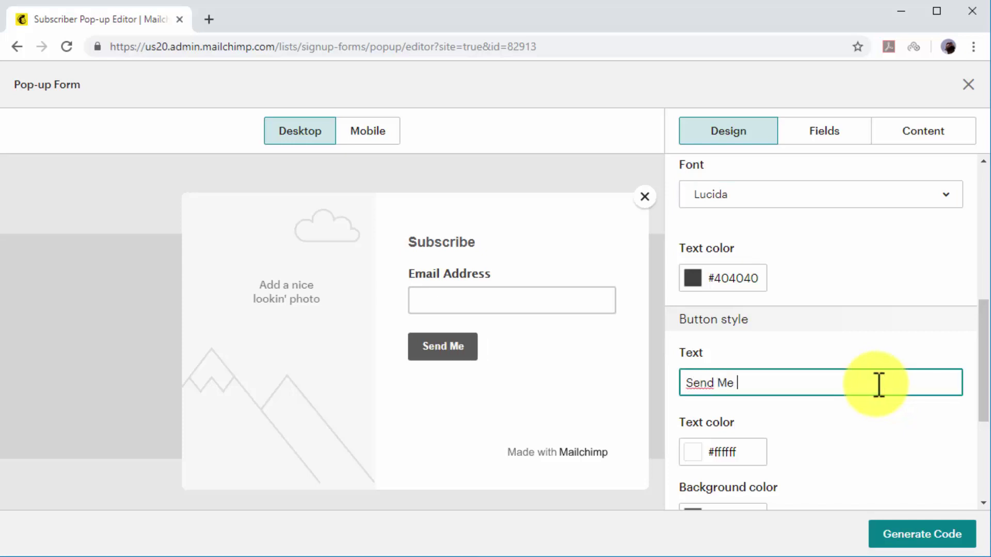
text(The Free )
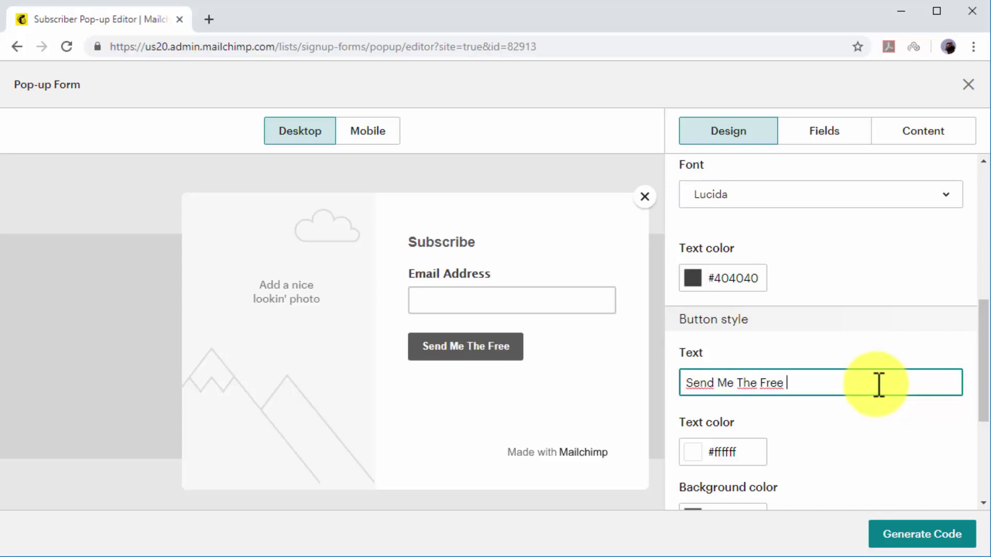
text(Book!)
scroll(879, 383, down, 1)
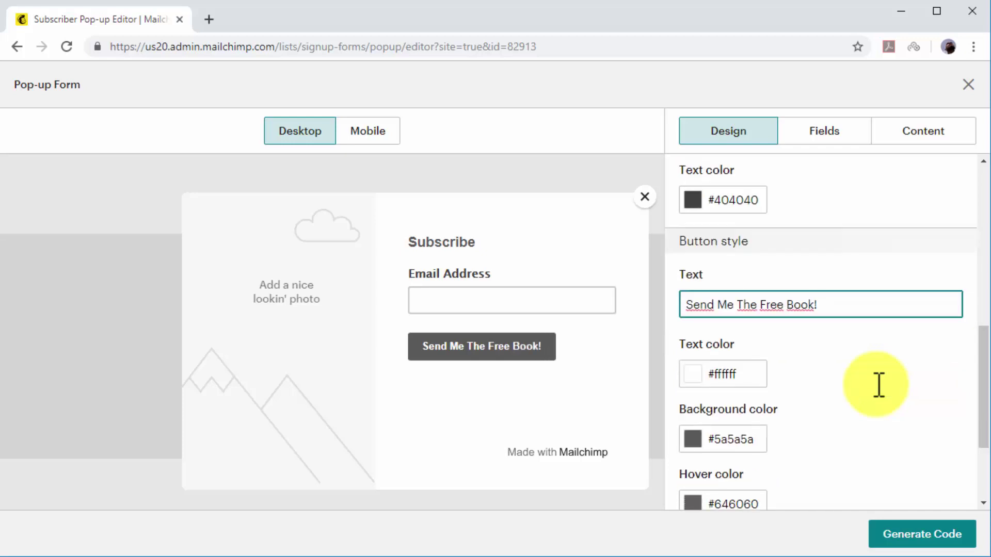
scroll(879, 384, down, 1)
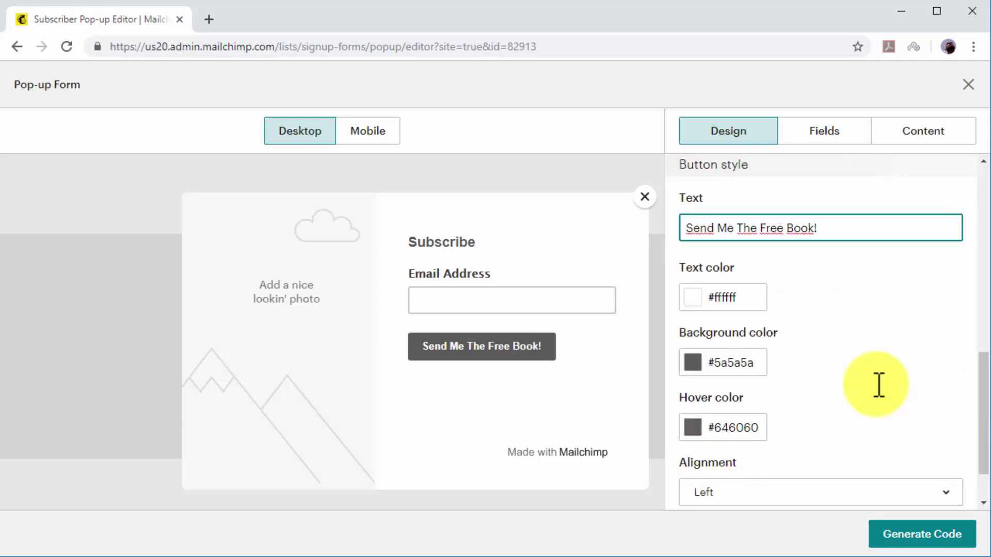
click(699, 295)
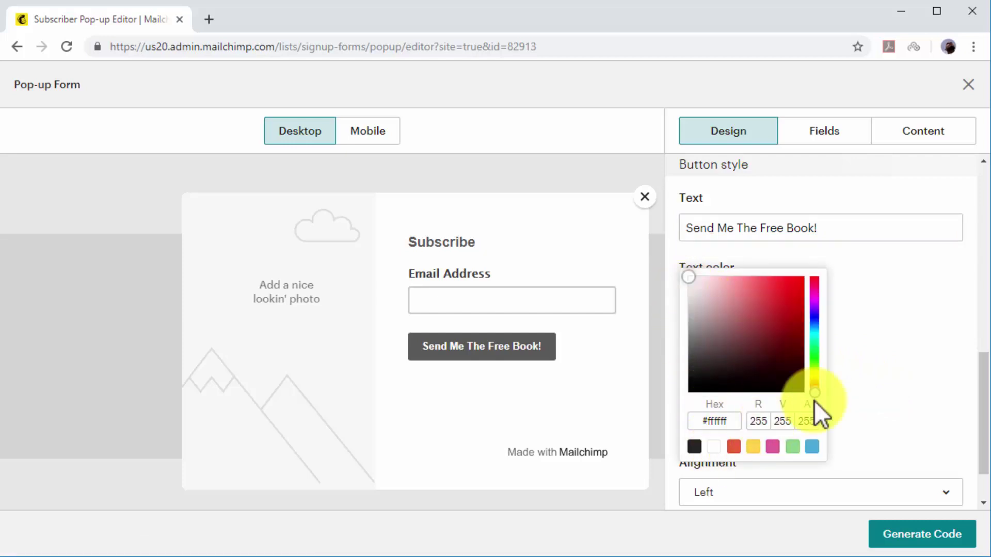
click(873, 370)
Give the submit button green background and hover colours and make it full width.
click(695, 363)
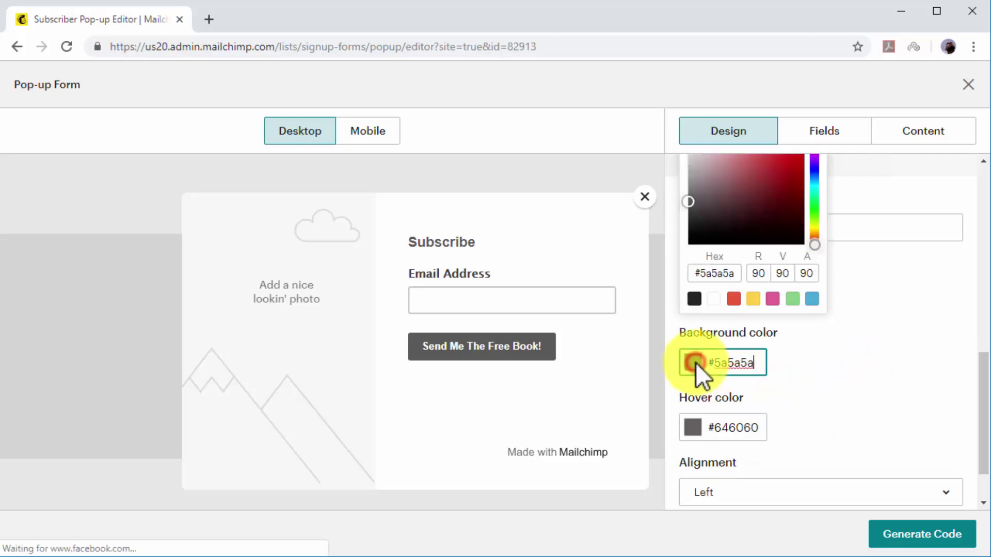
click(815, 207)
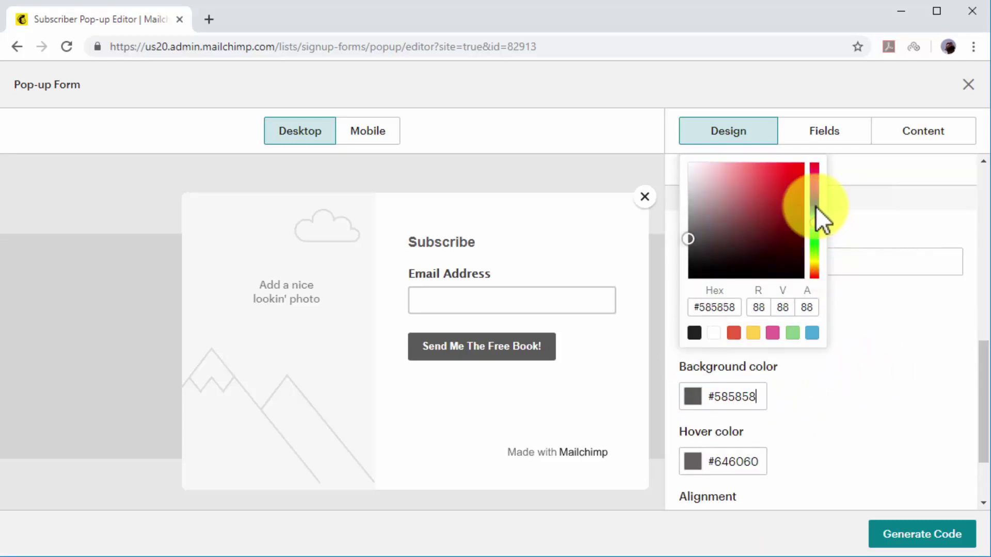
click(811, 241)
click(864, 358)
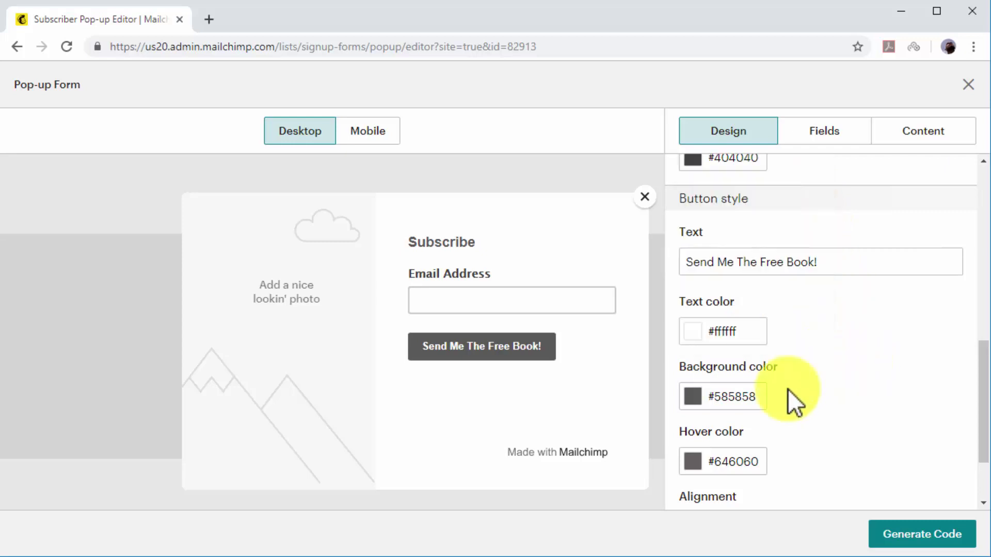
click(697, 403)
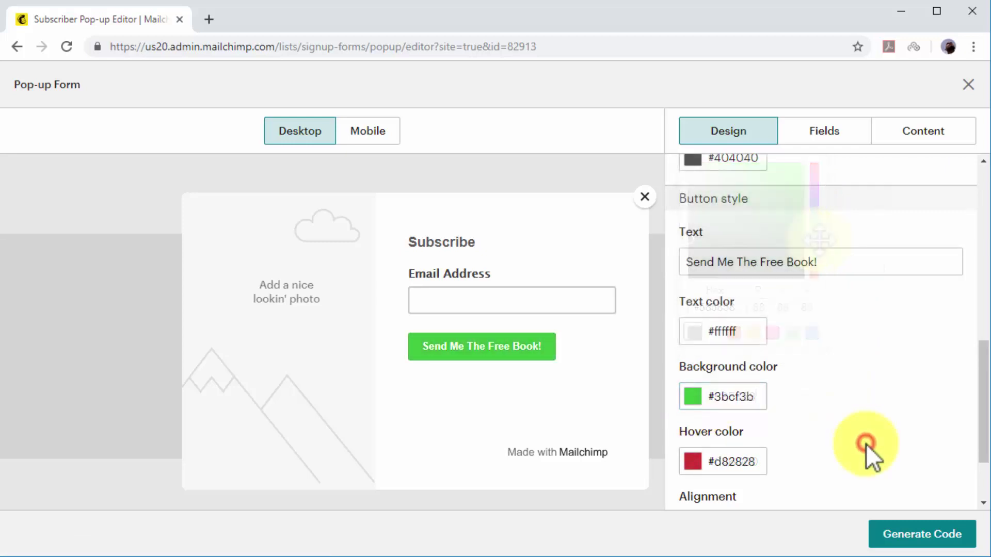
scroll(866, 443, down, 2)
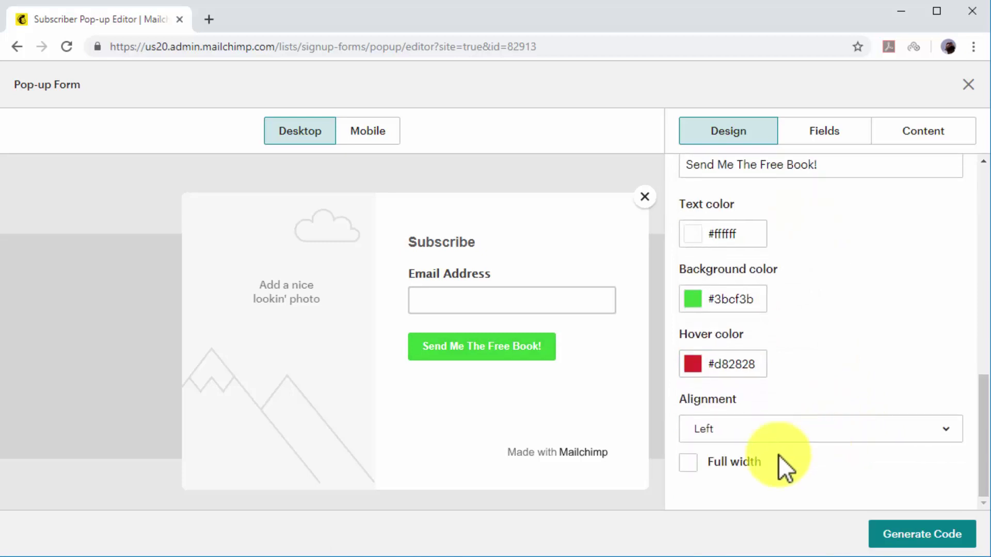
click(740, 461)
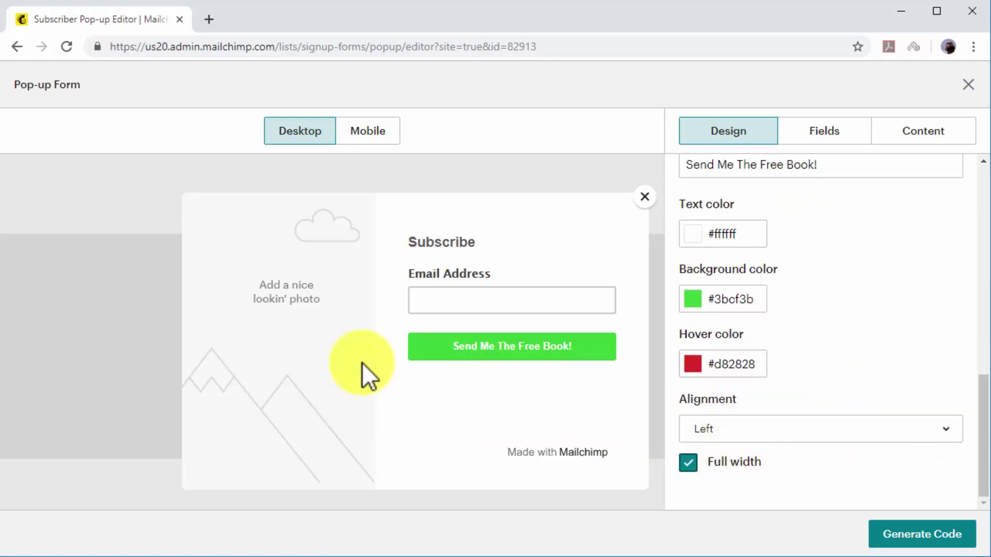
Upload the Definitive DCME Guide image as the pop-up's cover photo.
click(303, 289)
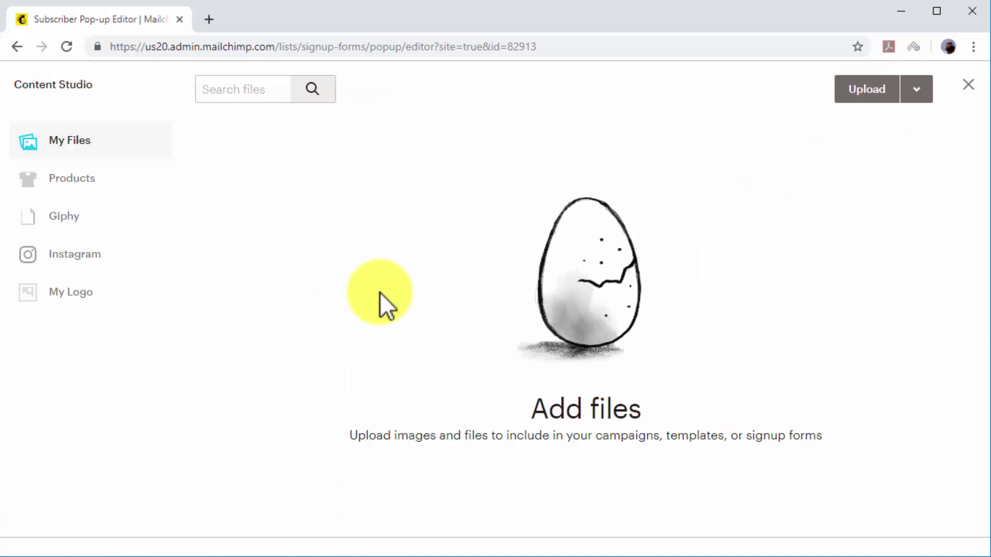
click(852, 97)
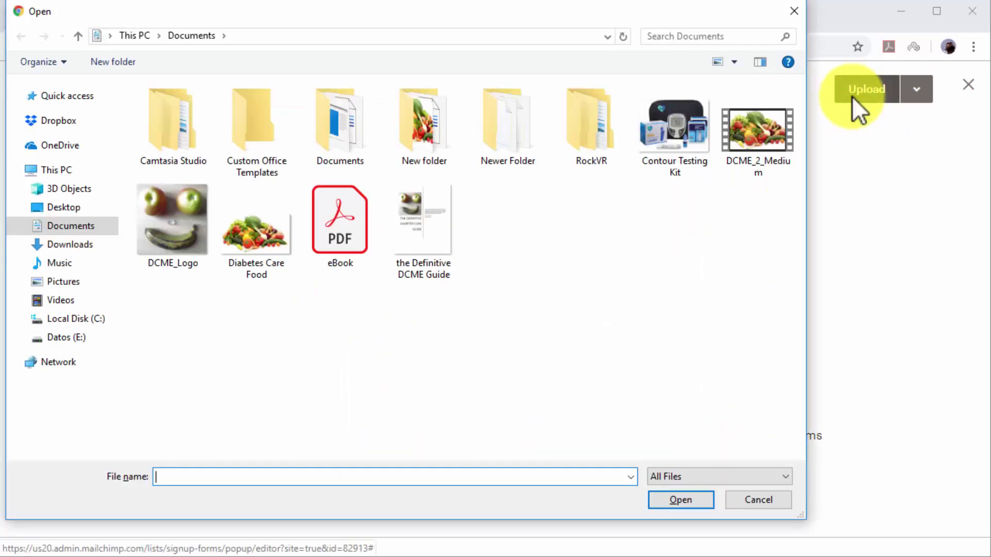
click(440, 261)
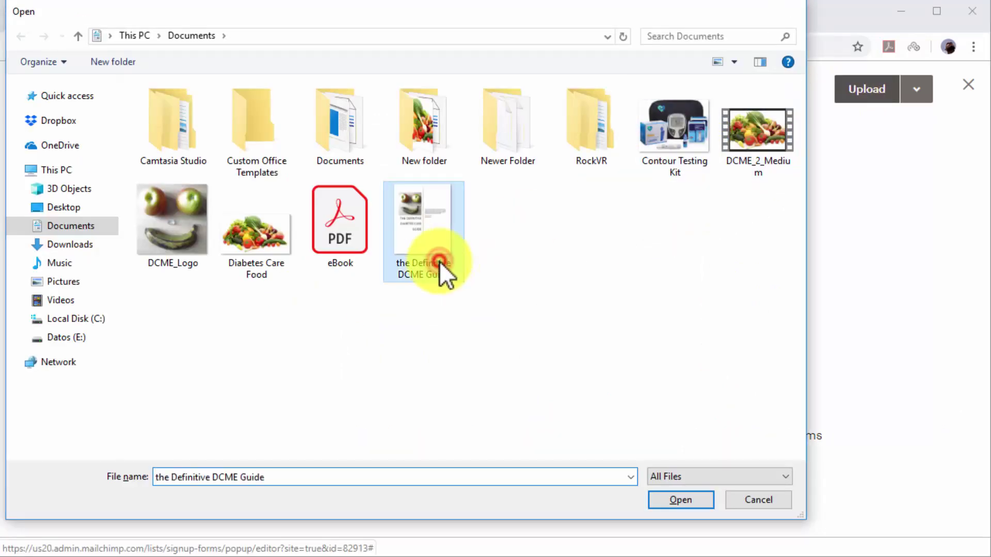
double_click(439, 261)
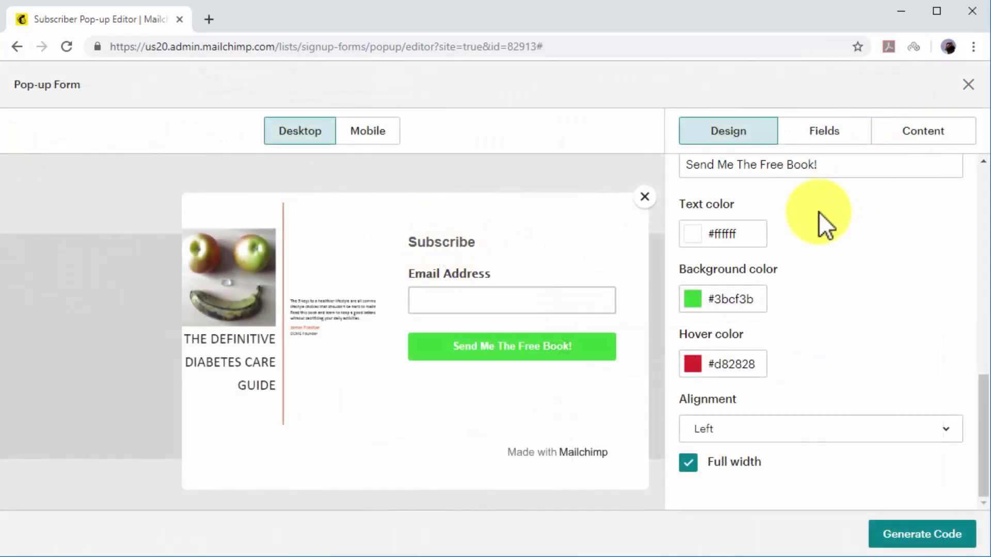
Add a First Name field below Email Address and mark it required.
click(829, 138)
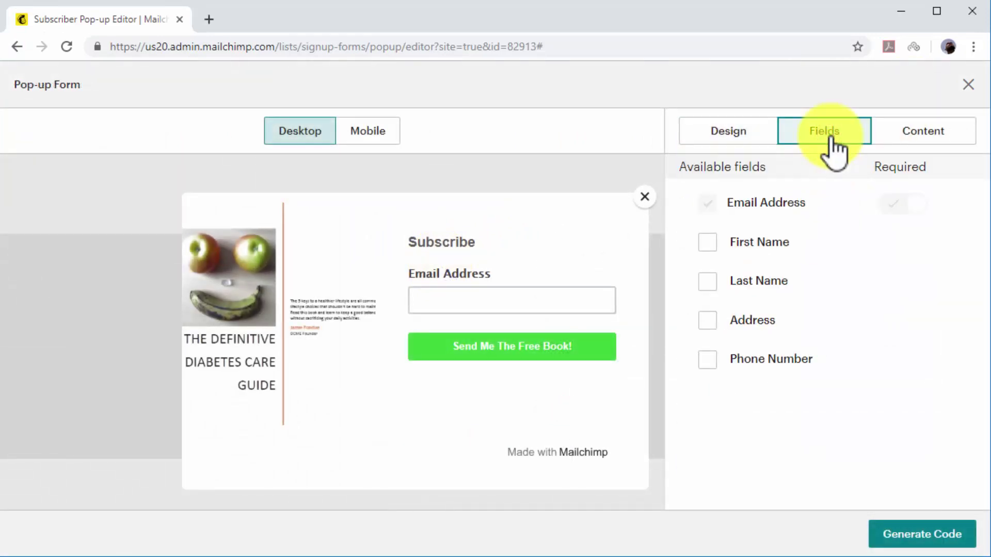
click(733, 238)
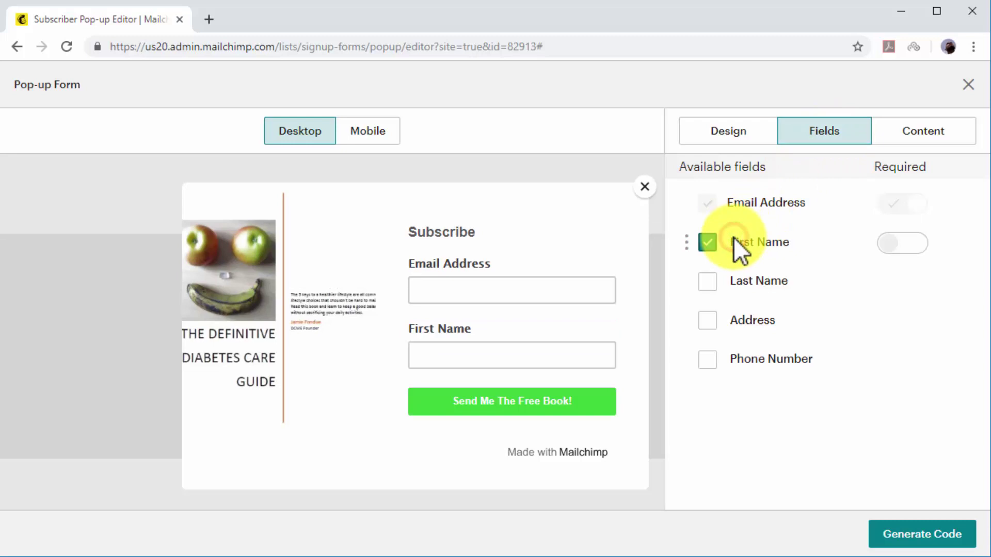
click(884, 241)
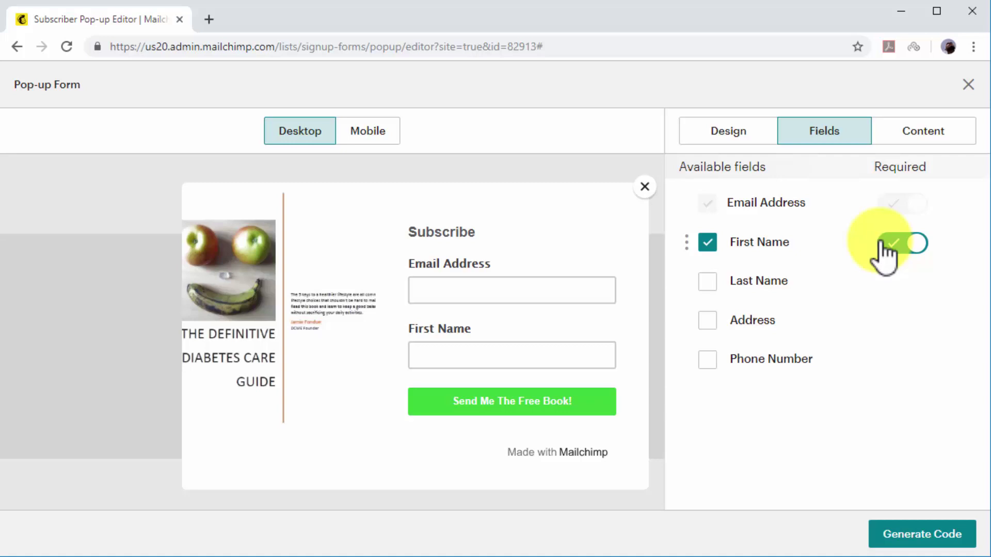
Replace the 'Subscribe' heading with 'Get The Definitive Diabetes Care Guide Today!'.
click(902, 152)
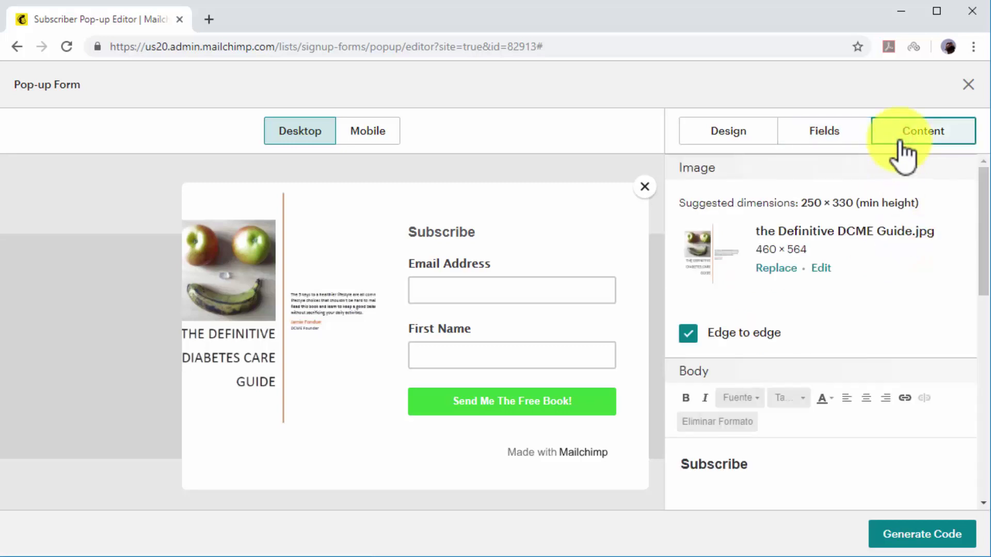
scroll(806, 358, down, 1)
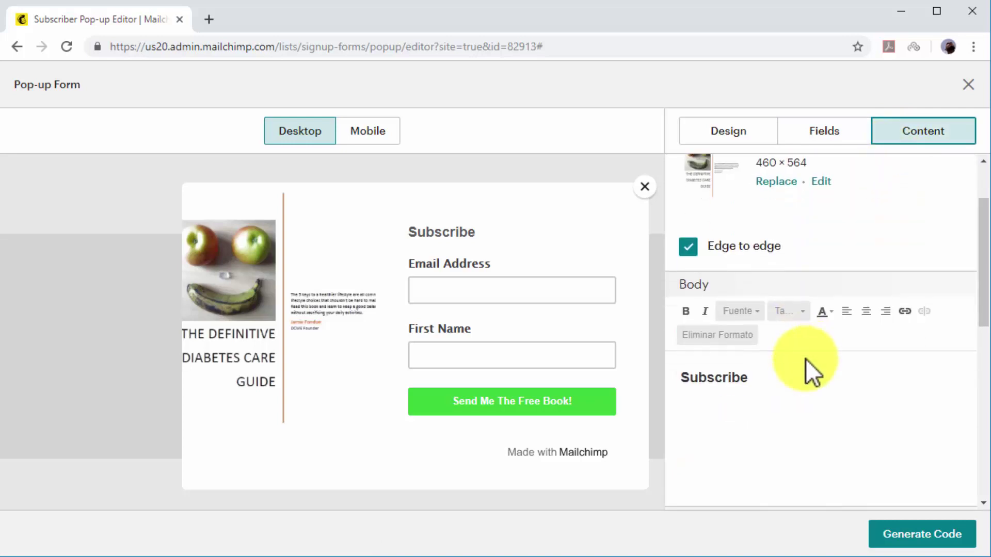
scroll(806, 359, down, 1)
click(767, 312)
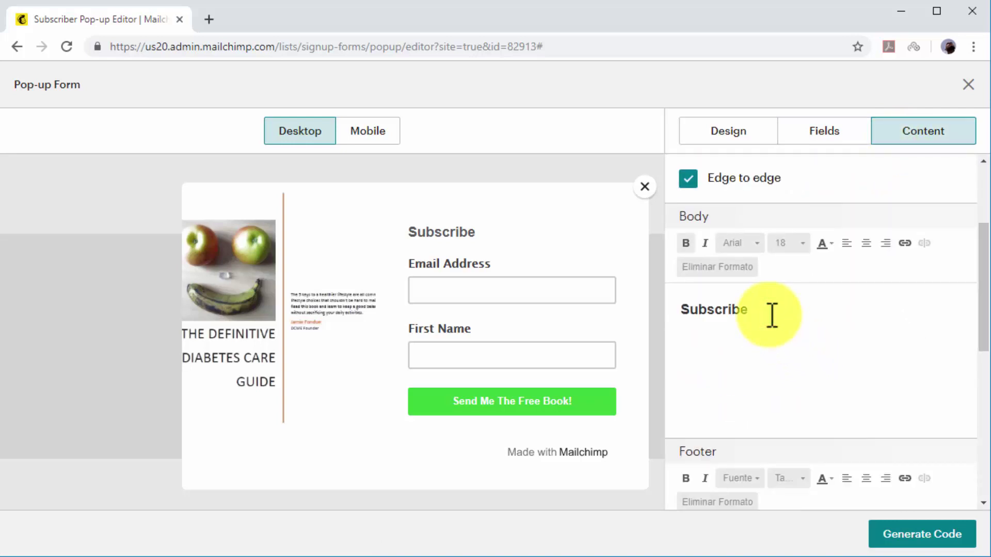
key(BackSpace)
key(BackSpace)
key(BackSpace)
text(Get The Definitive Diabetes Care Guide Today!)
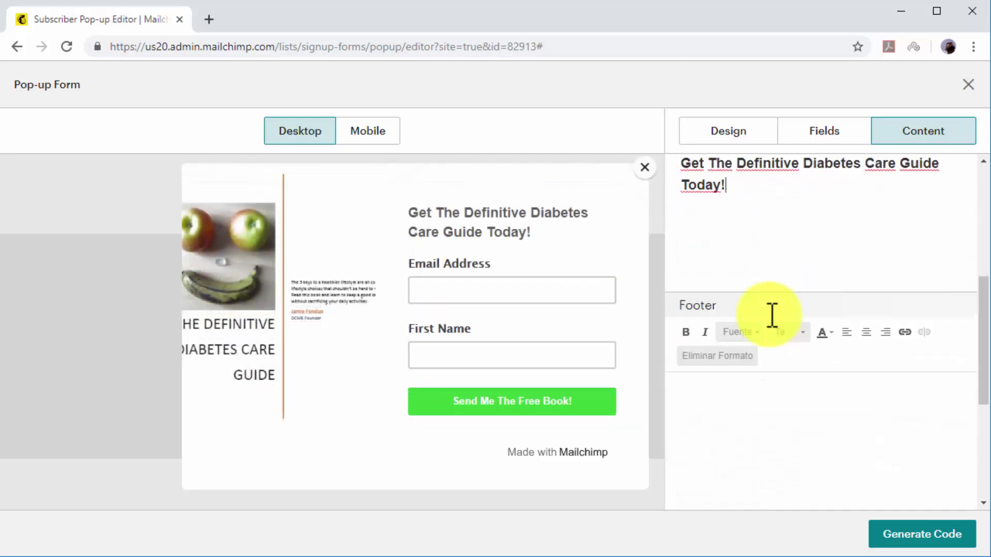
scroll(772, 314, down, 1)
scroll(772, 314, down, 1)
scroll(772, 313, down, 1)
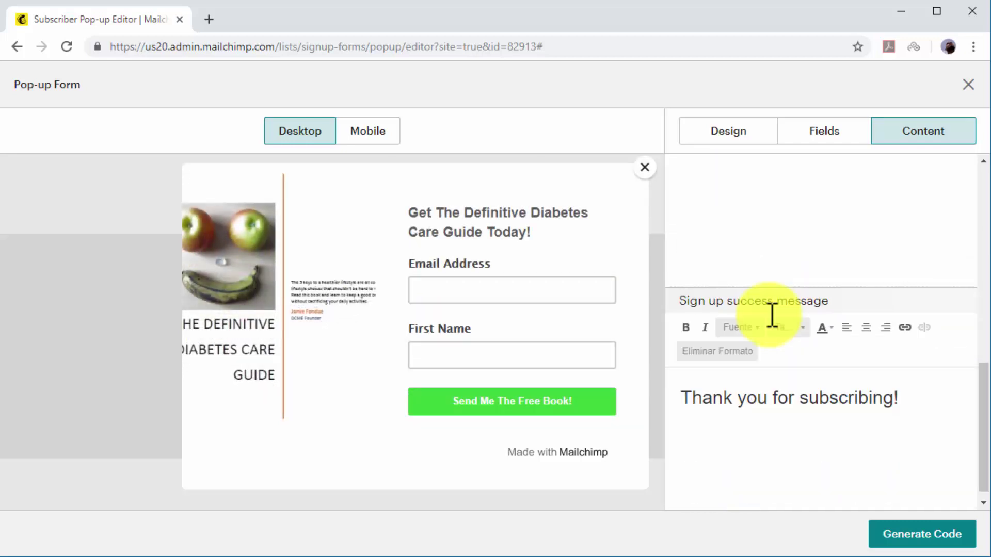
Append ' Here's Your Free Guide!' to the 'Thank you for subscribing!' message.
click(924, 398)
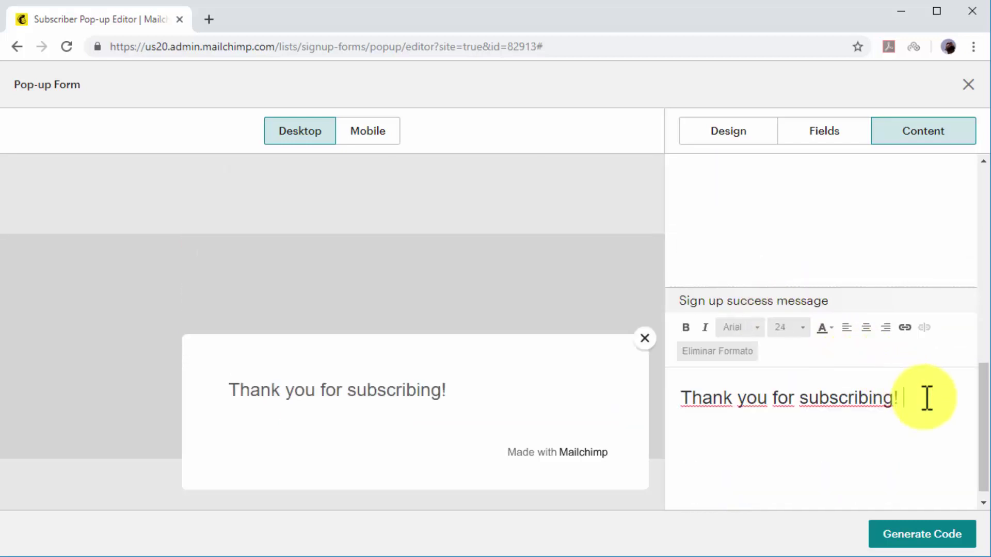
text(Here-s You)
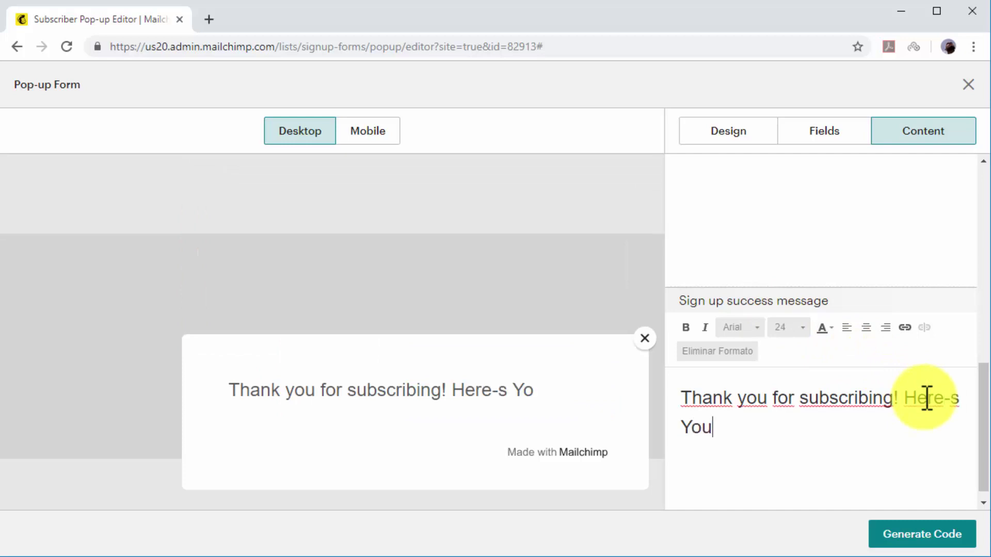
text(r Free Guide)
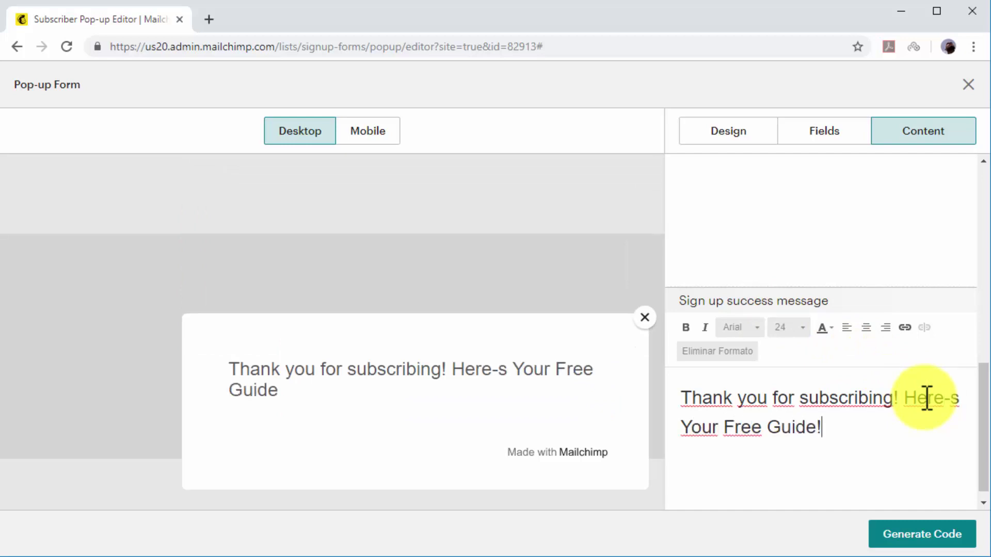
text(!)
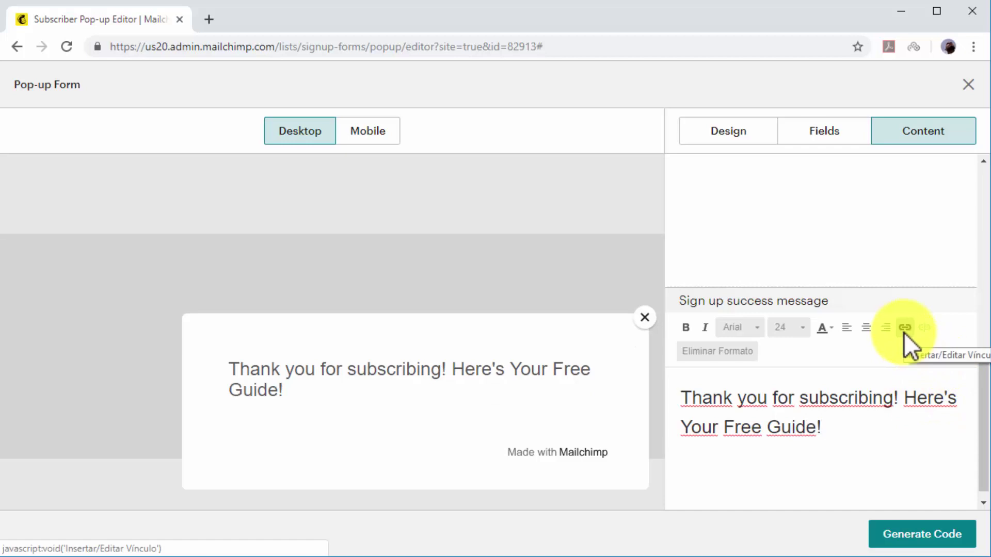
Link the thank-you message to the uploaded Pocket-Sized Diabetes Care Guide PDF.
click(903, 332)
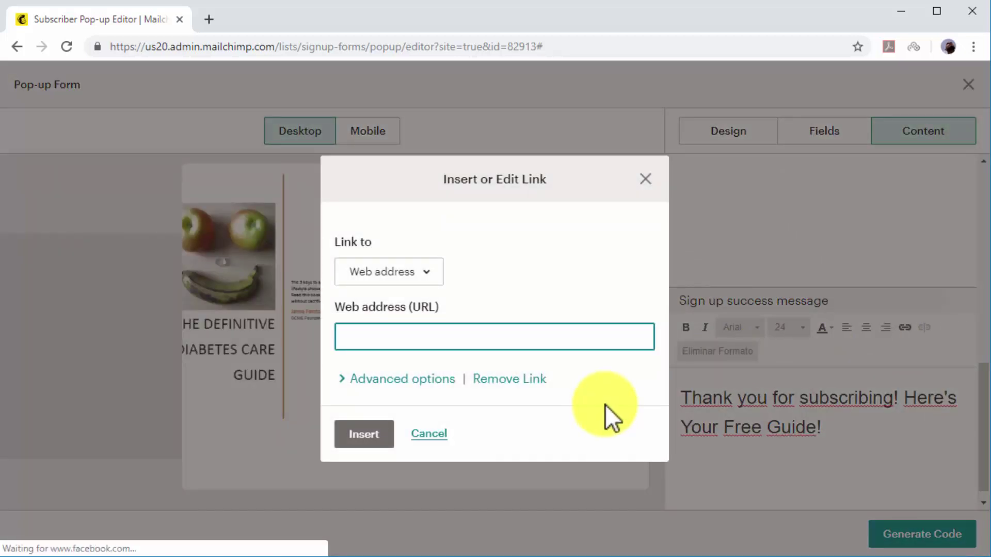
click(418, 272)
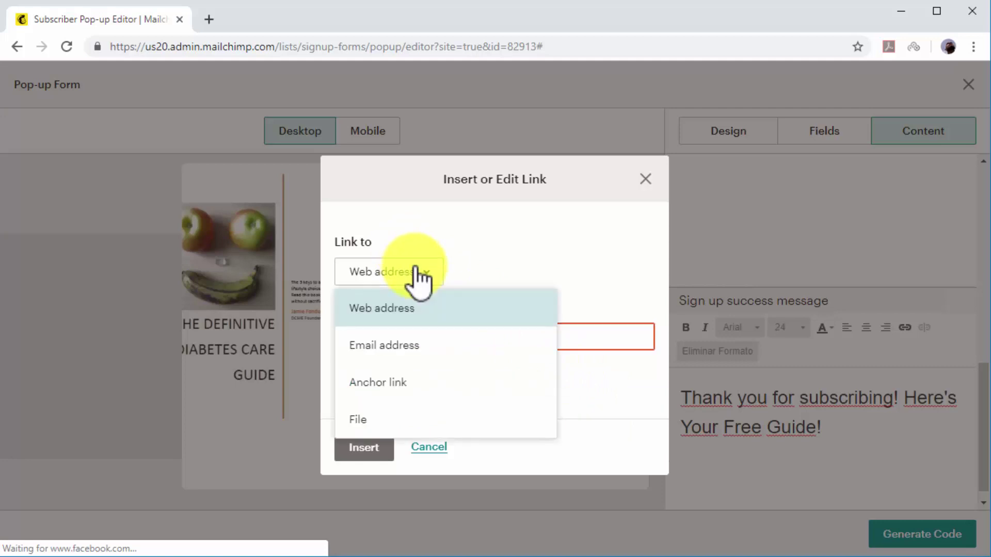
click(453, 419)
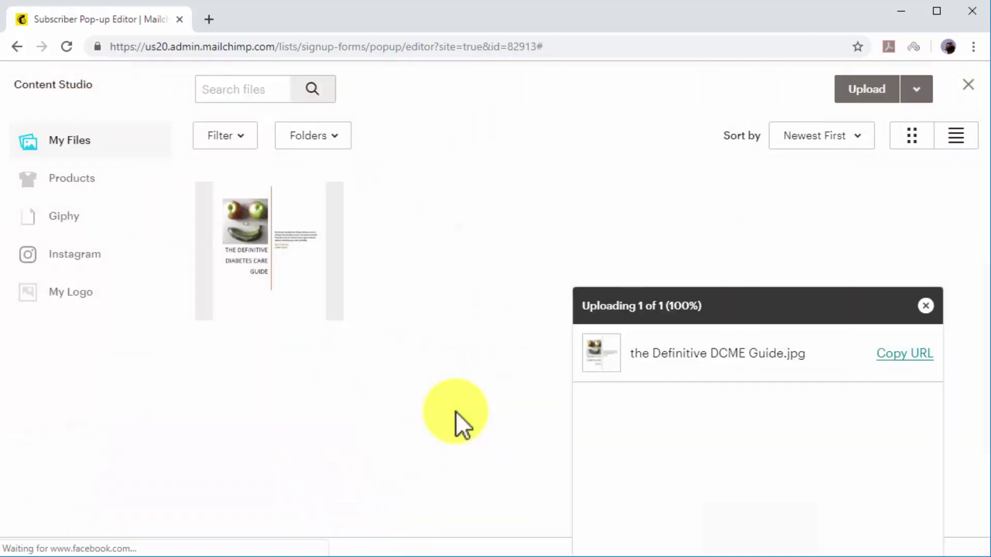
click(847, 92)
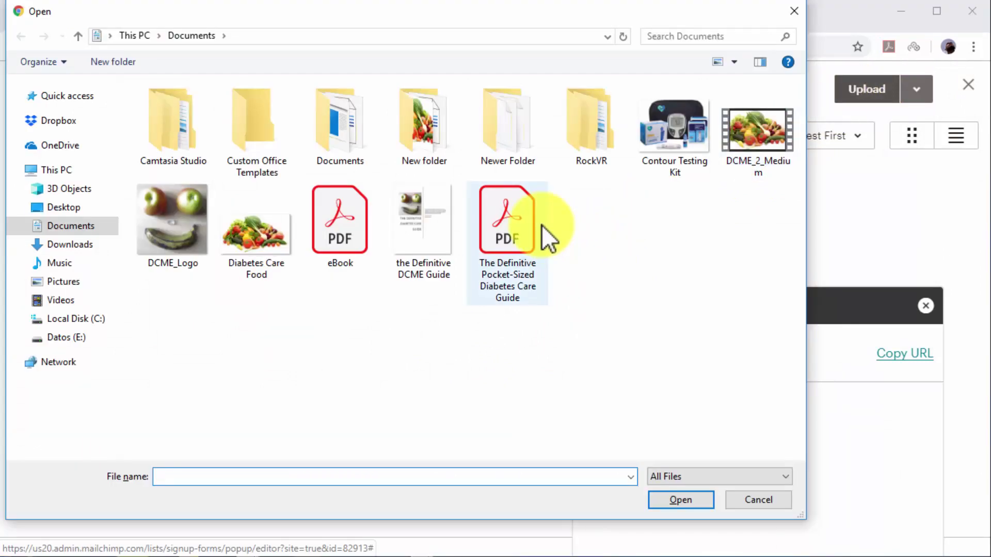
double_click(542, 226)
click(897, 92)
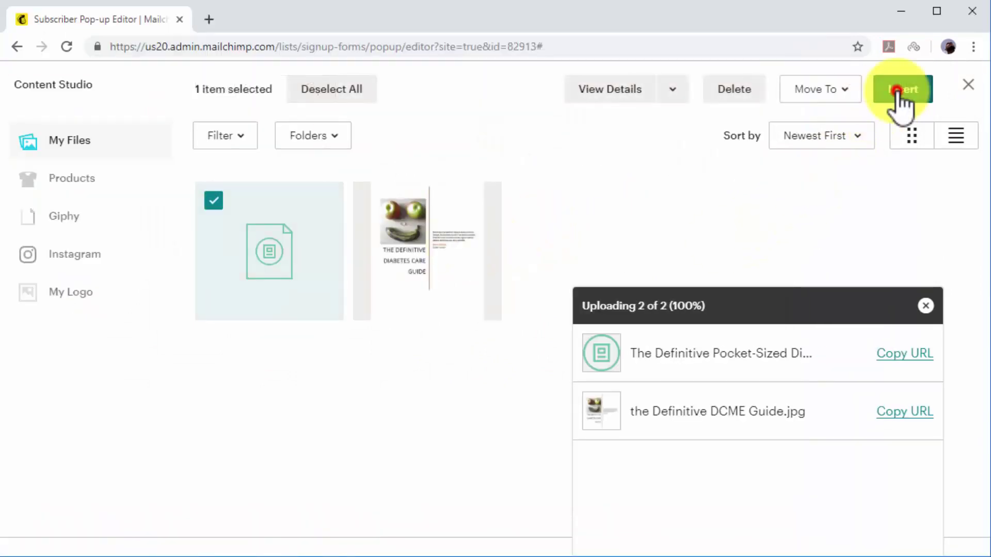
click(364, 446)
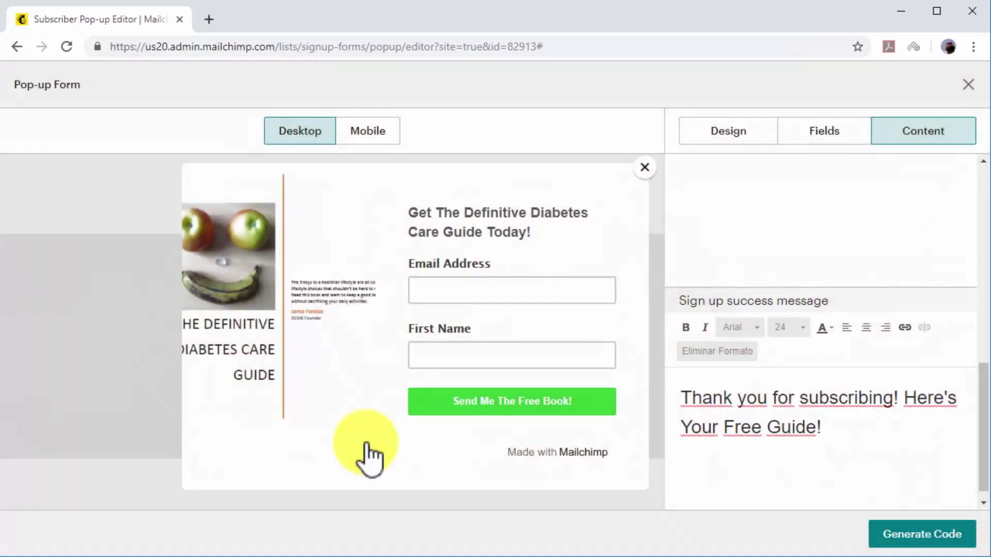
Generate the pop-up's embed code, then select and copy all of it.
click(904, 542)
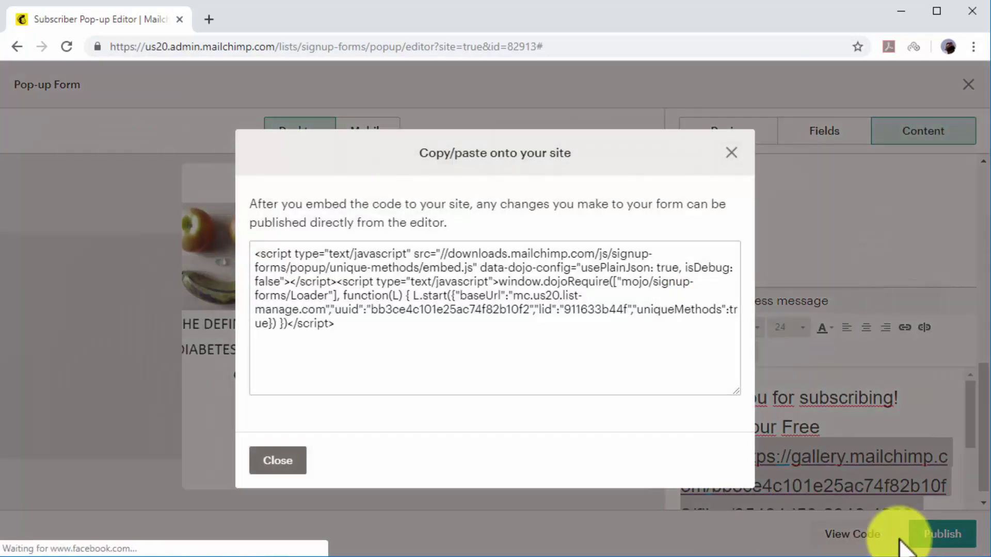
click(565, 303)
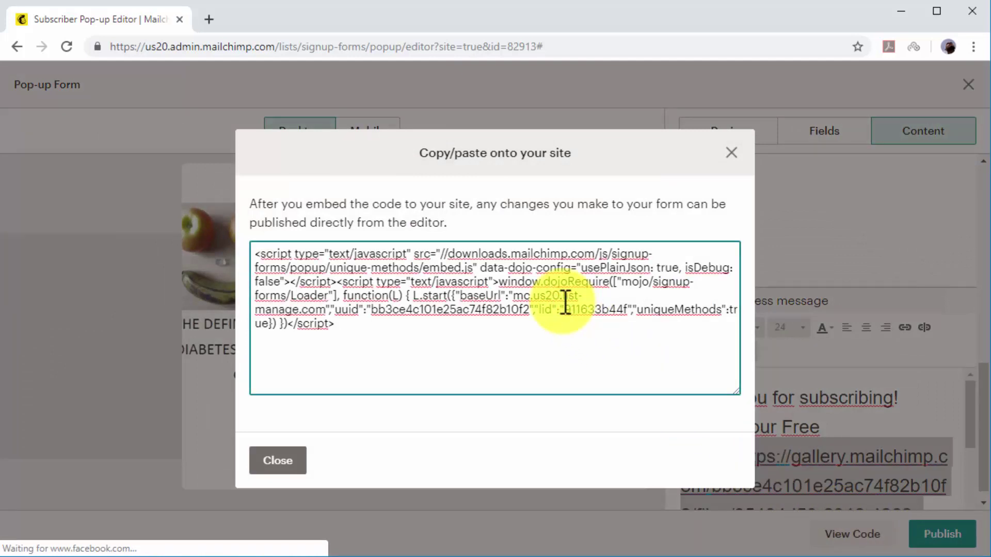
drag(531, 338, 260, 258)
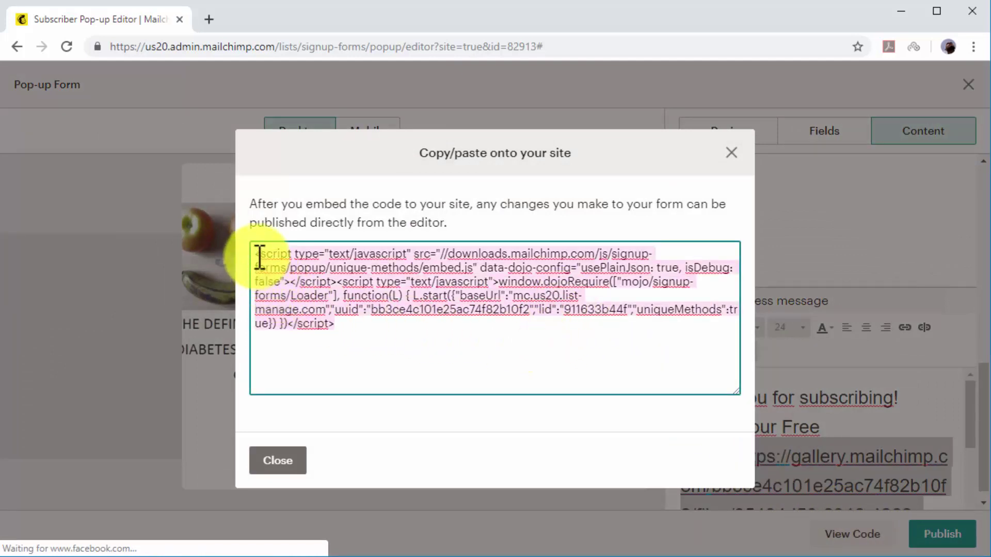
right_click(261, 258)
click(326, 320)
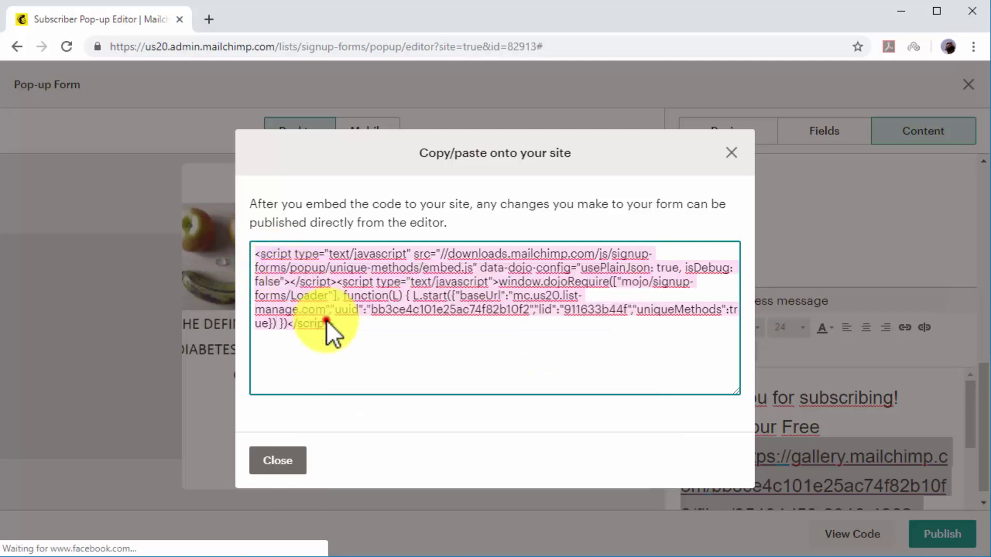
click(355, 338)
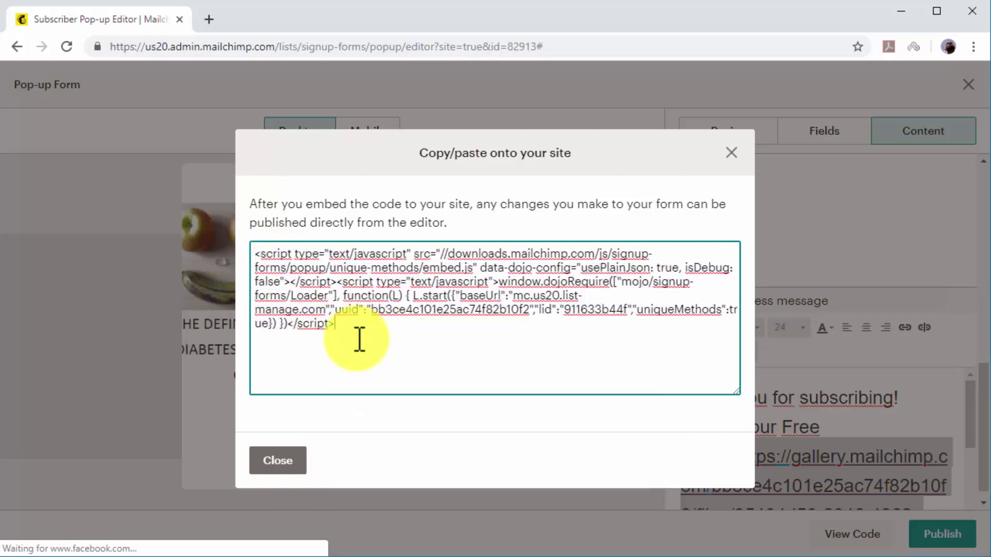